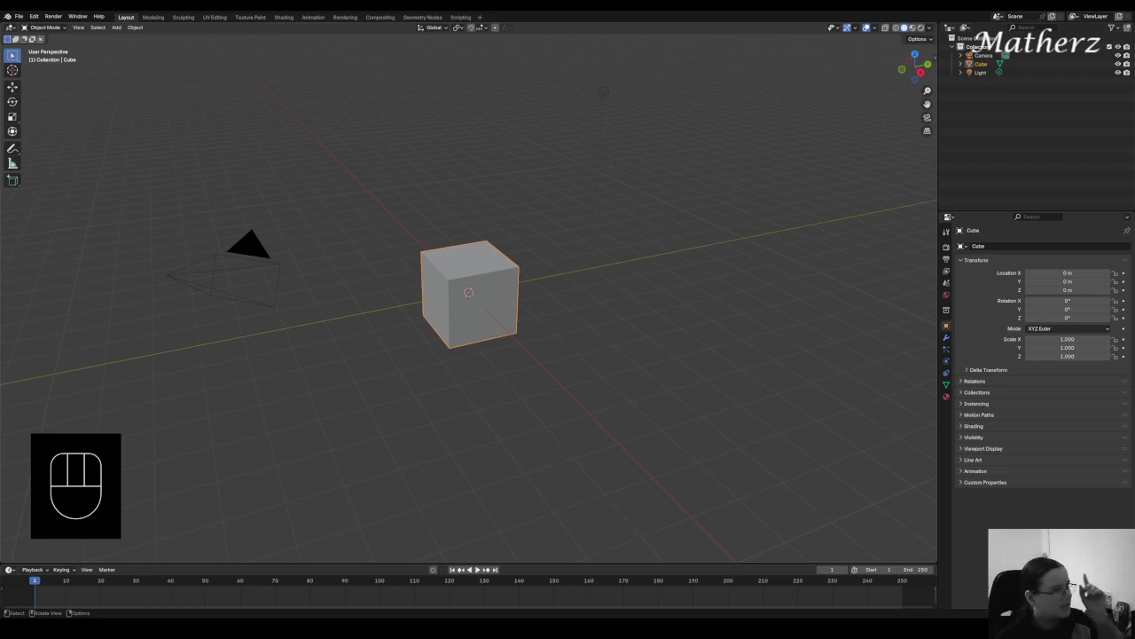
- Delete the default cube from the scene
left_click(116, 27)
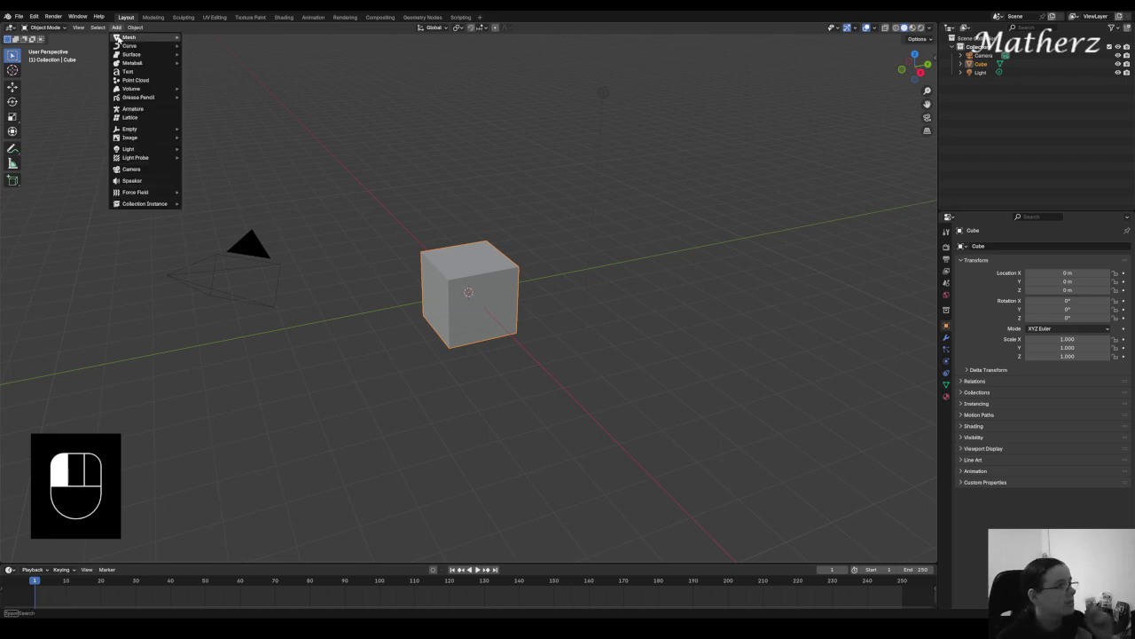
mouse_move(116, 39)
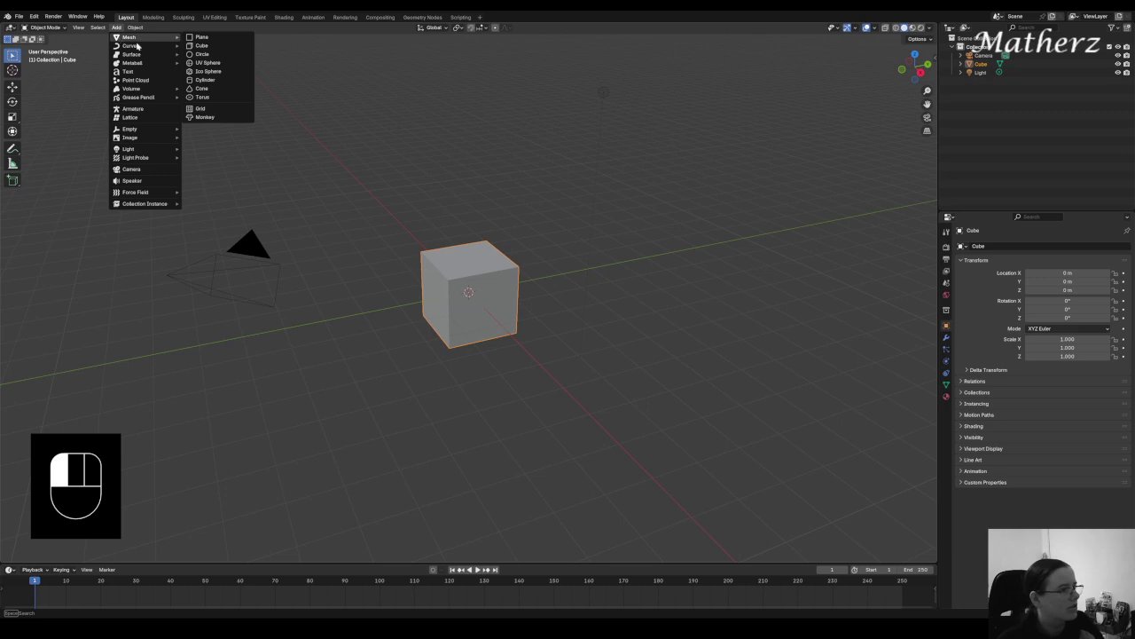
left_click(489, 268)
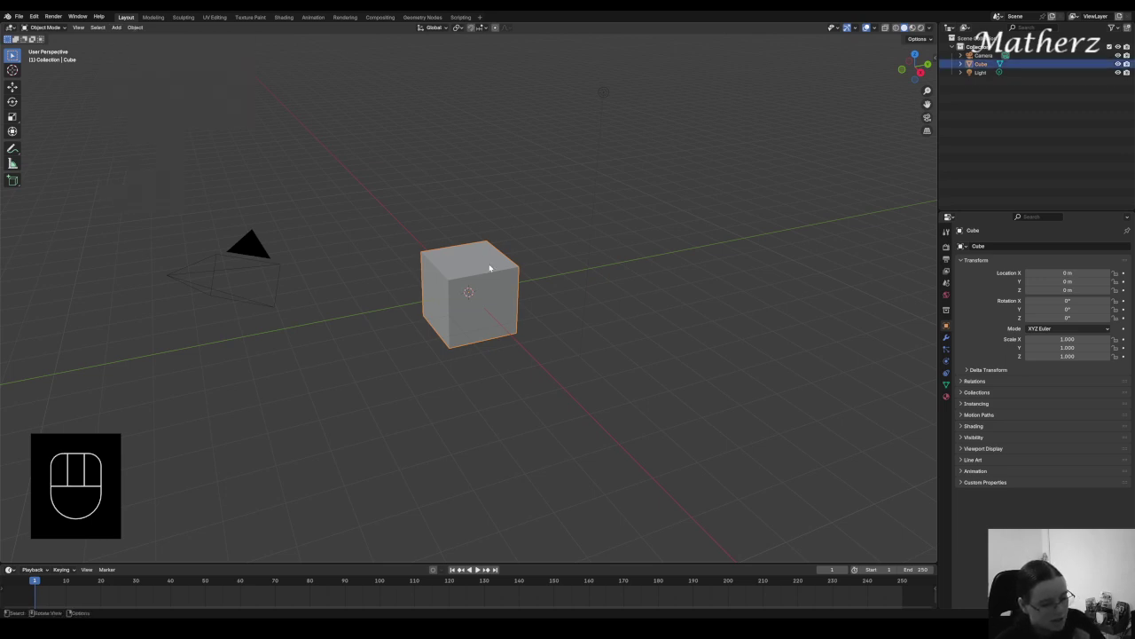
key("Delete")
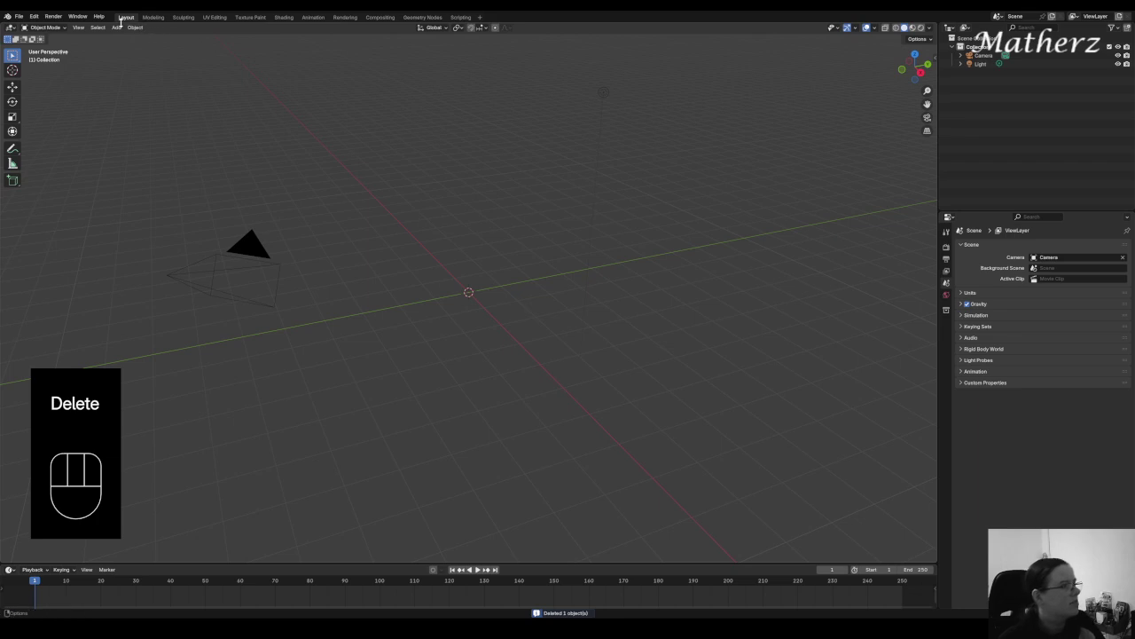
- Add a mesh cylinder and flatten it along the Z axis to a scale of about 0.217
left_click(116, 28)
mouse_move(129, 38)
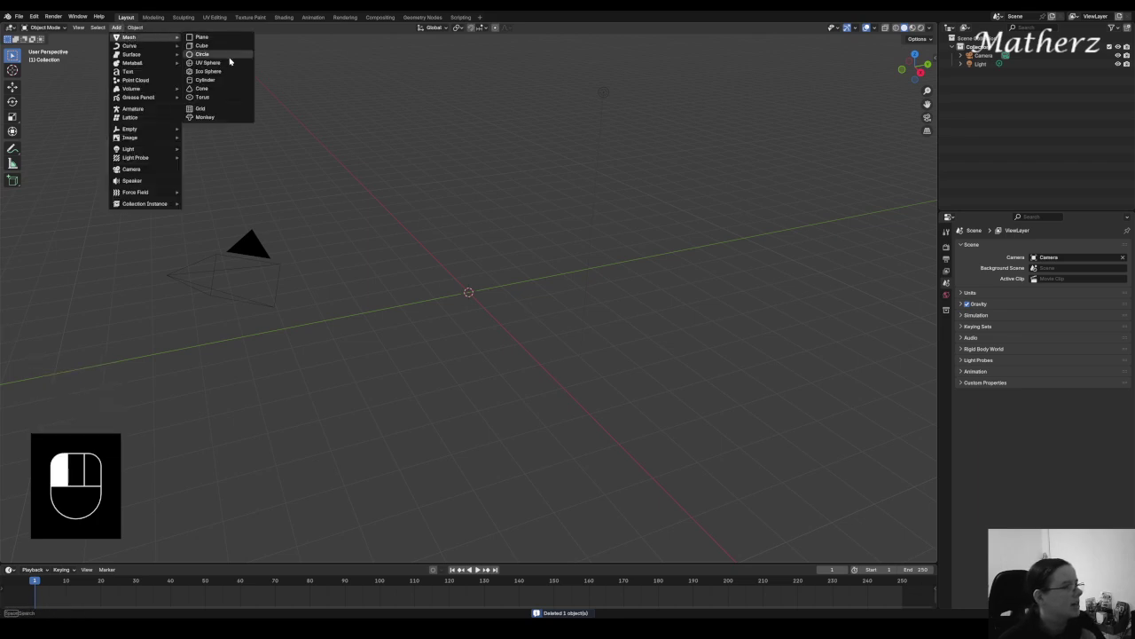
left_click(230, 81)
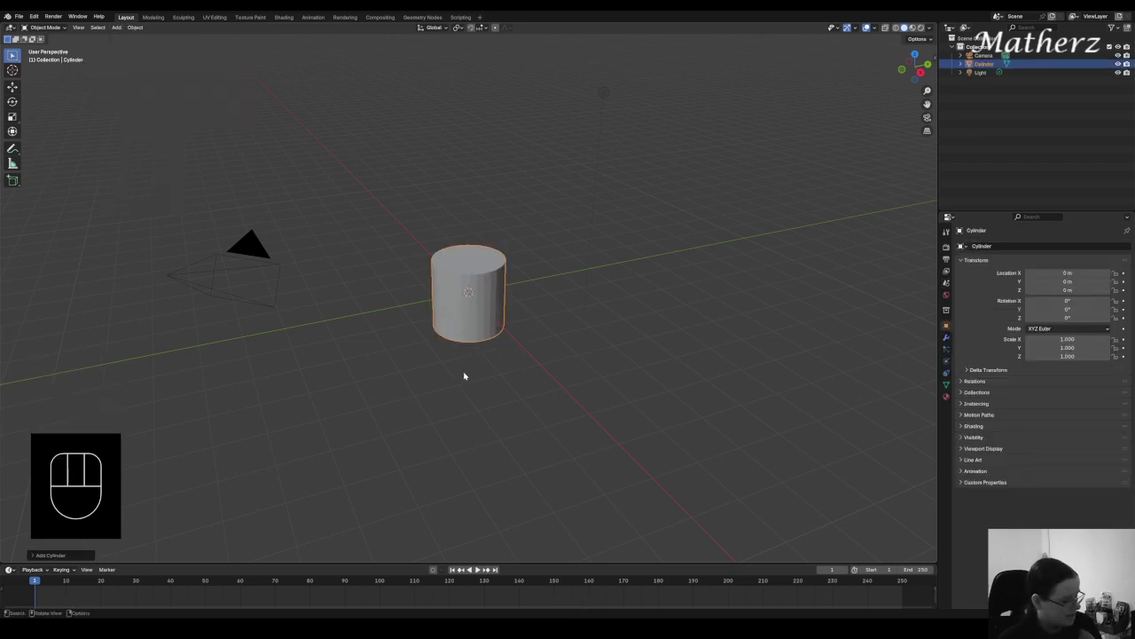
key("s")
key("z")
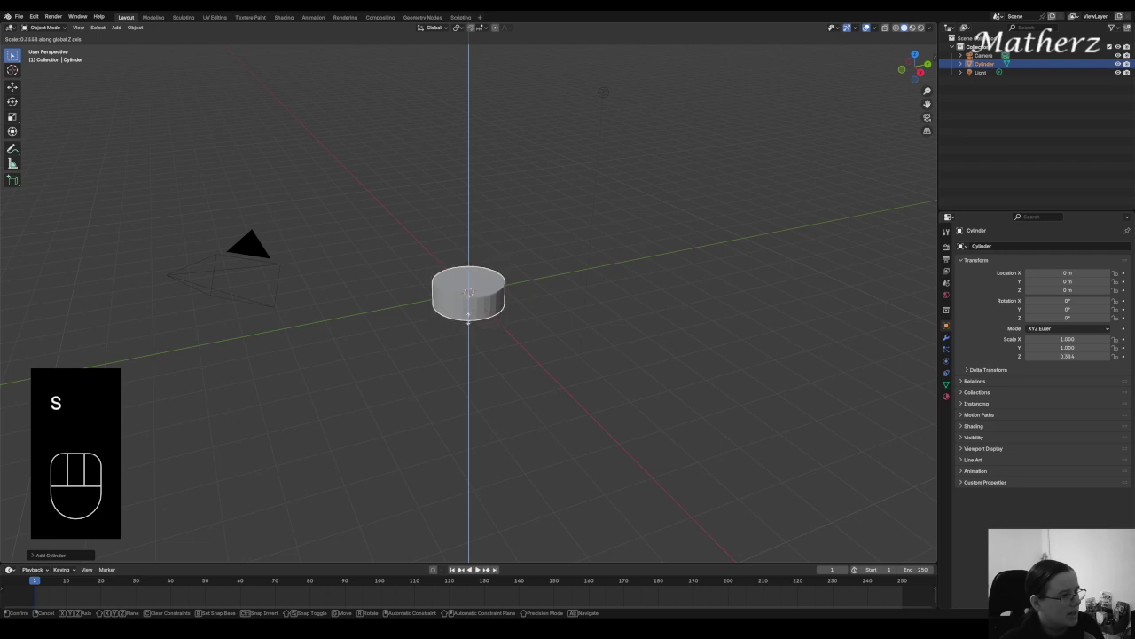
left_click(481, 317)
- In Edit Mode with face selection, extrude the cylinder's top face in place and scale it inward to leave a narrow rim
left_click(59, 29)
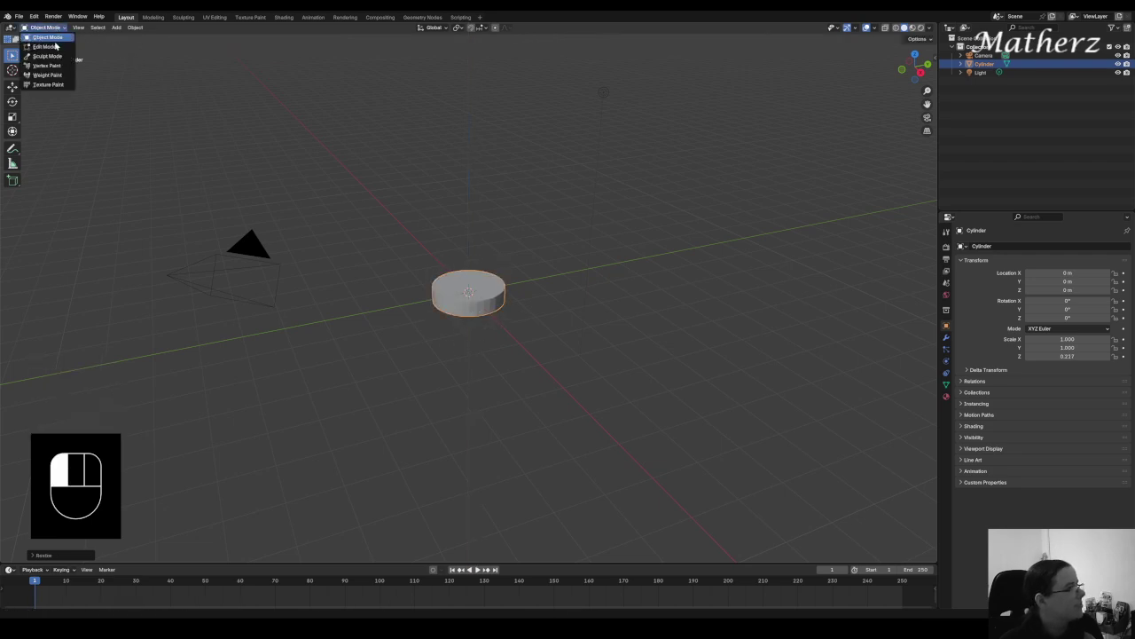
left_click(46, 49)
scroll(427, 317, "up", 2)
scroll(428, 317, "up", 2)
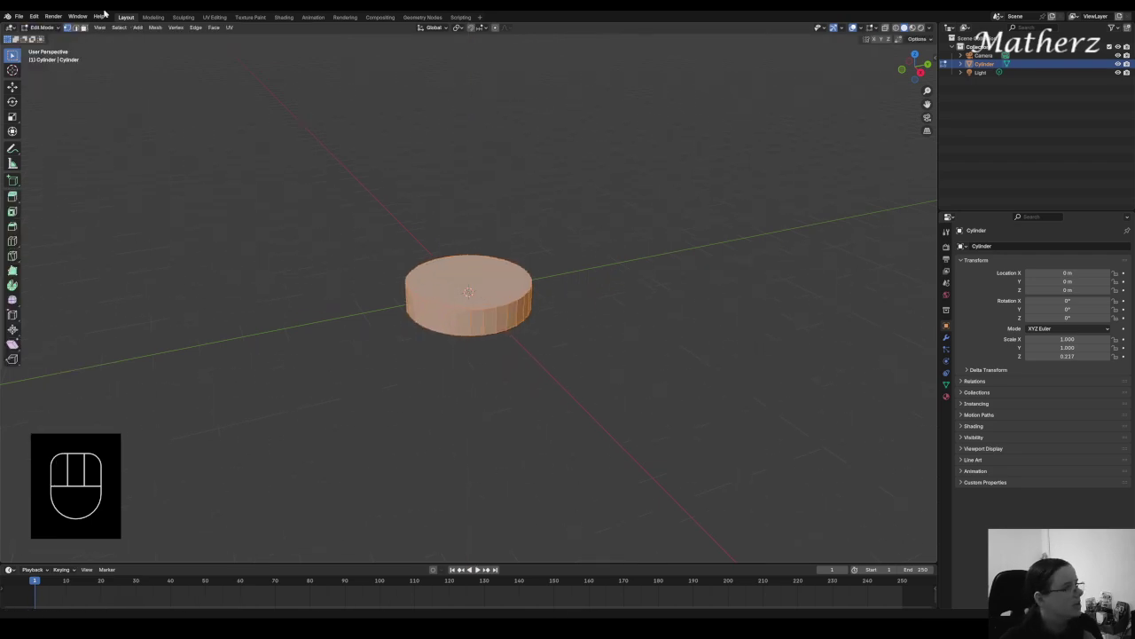
left_click(83, 27)
left_click(492, 281)
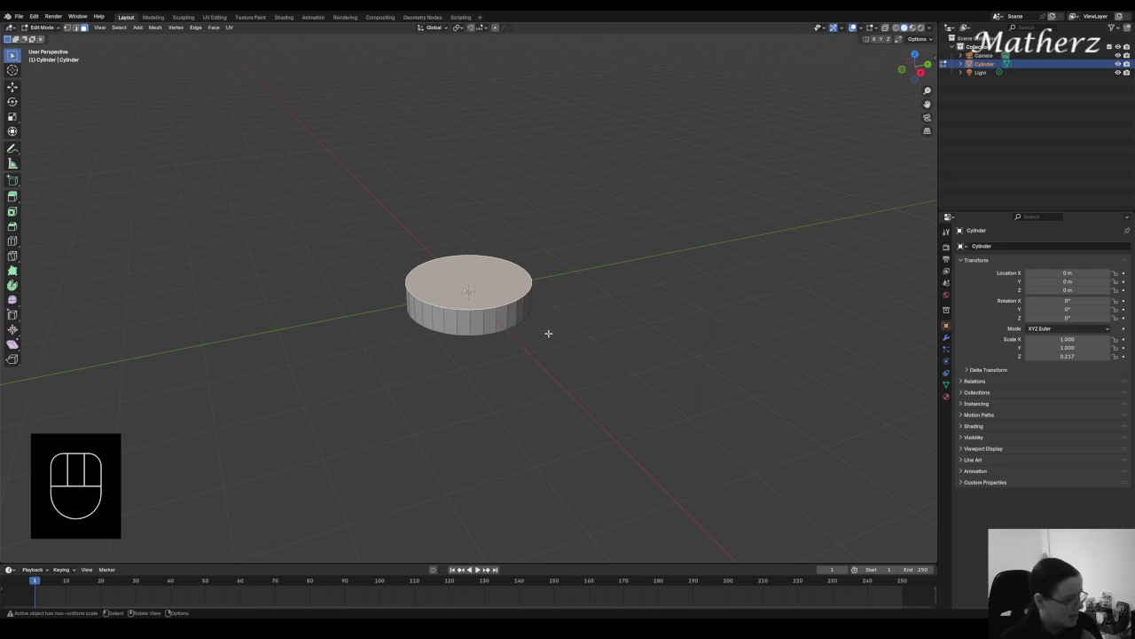
key("e")
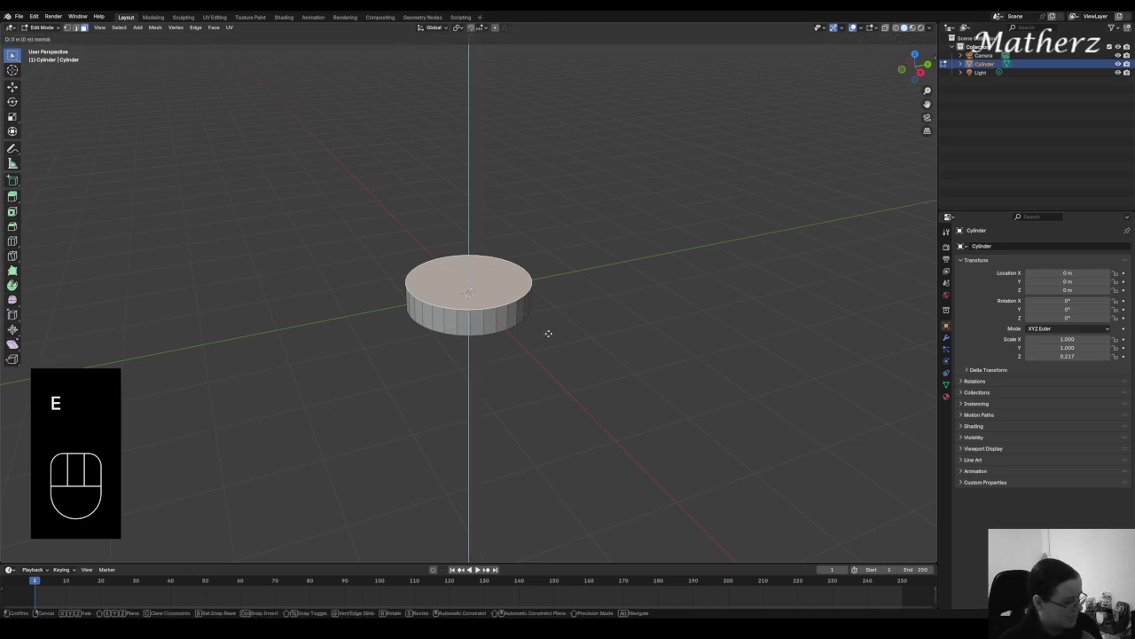
left_click(548, 333)
key("s")
left_click(531, 322)
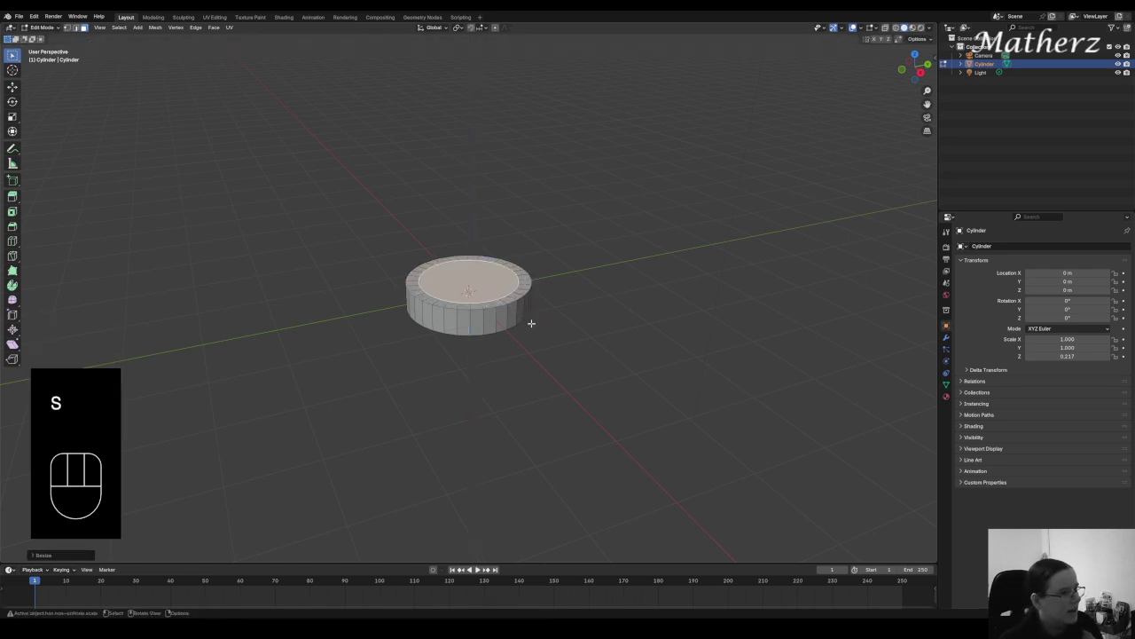
- Extrude the inner top face down into the cylinder and scale it smaller to form a tapered recess
key("e")
left_click(529, 332)
key("s")
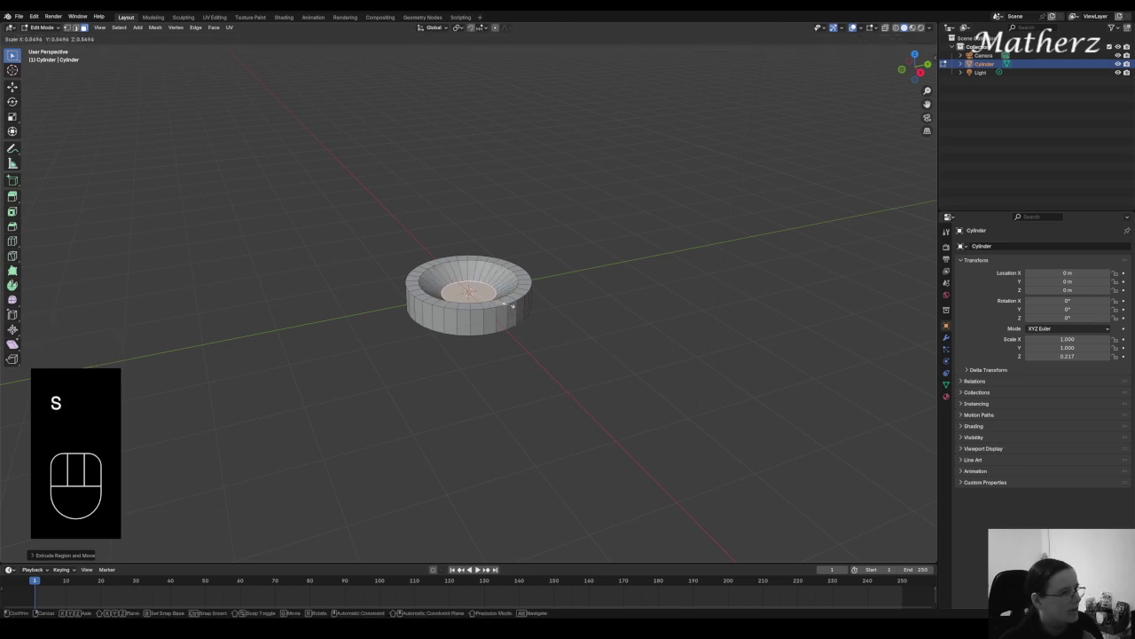
left_click(515, 308)
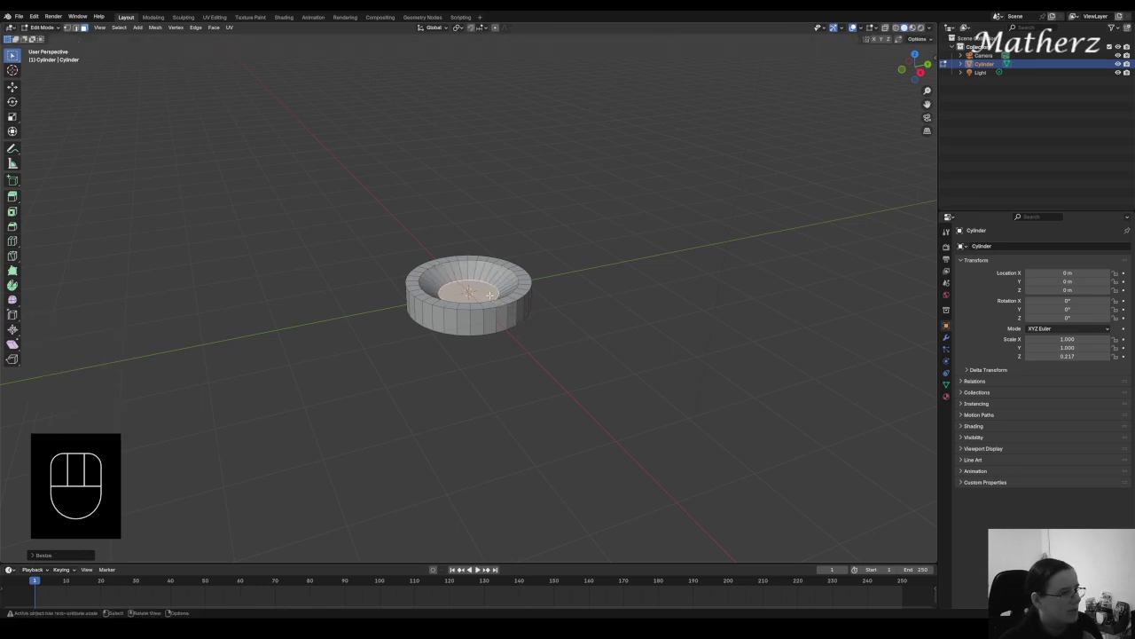
- Create a new material on the cylinder and name it Base
scroll(515, 308, "up", 4)
middle_click_drag(515, 308, 543, 356, "shift")
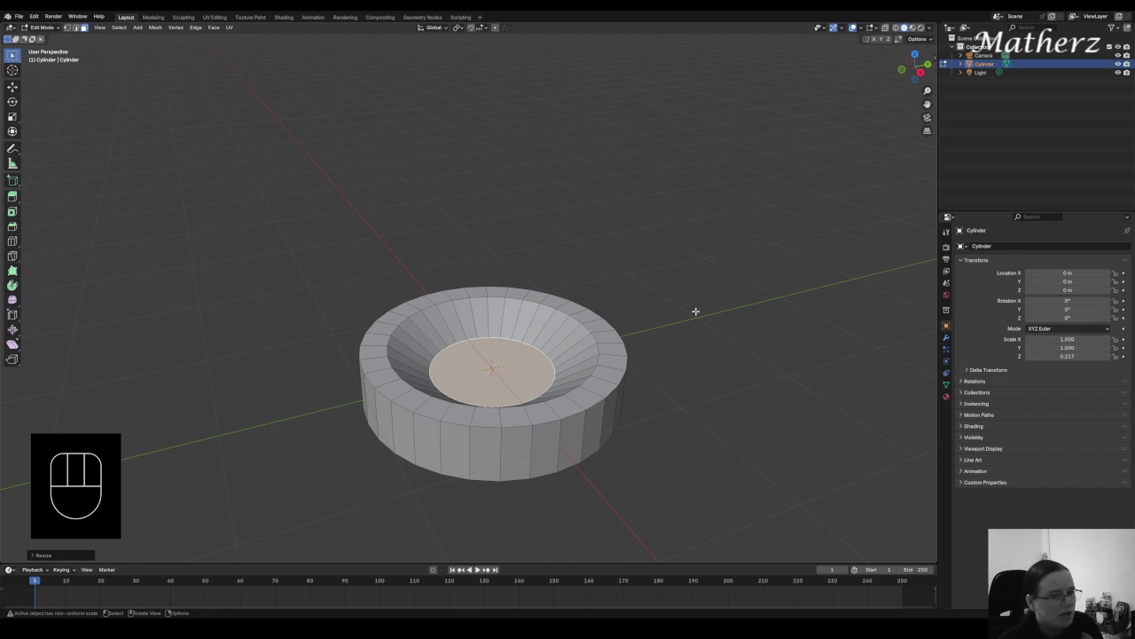
left_click(946, 395)
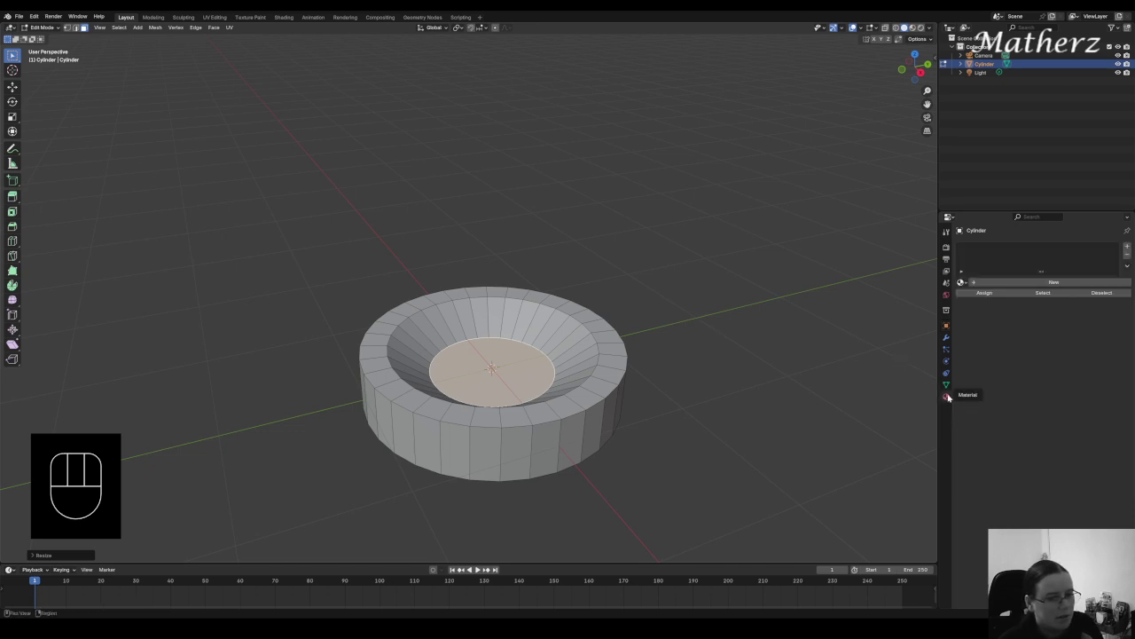
left_click(1050, 284)
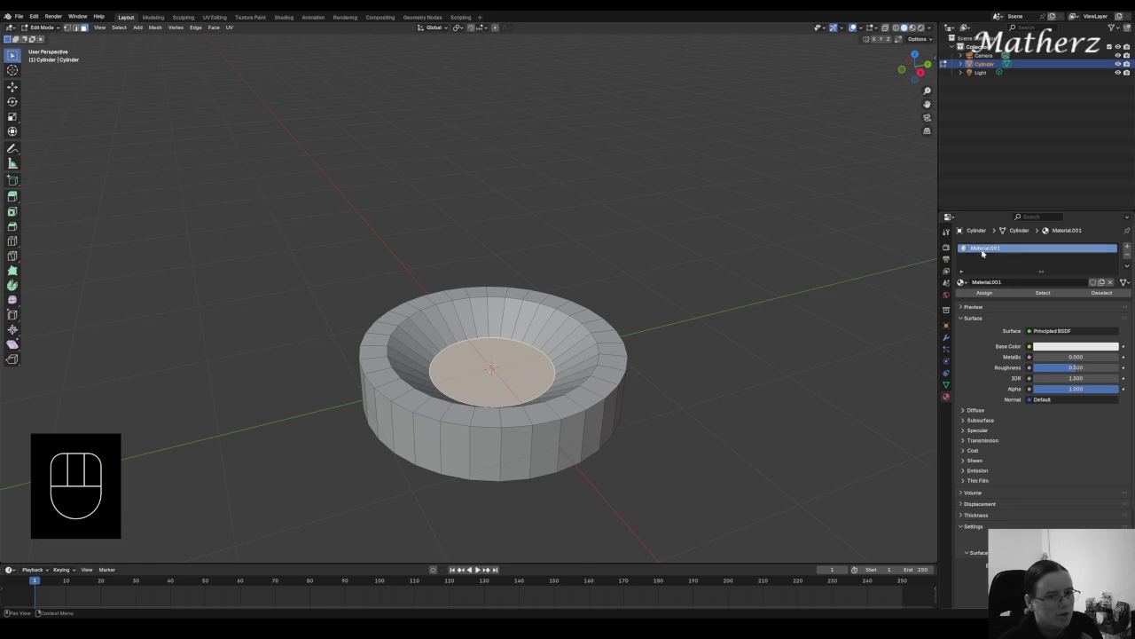
left_click(982, 252)
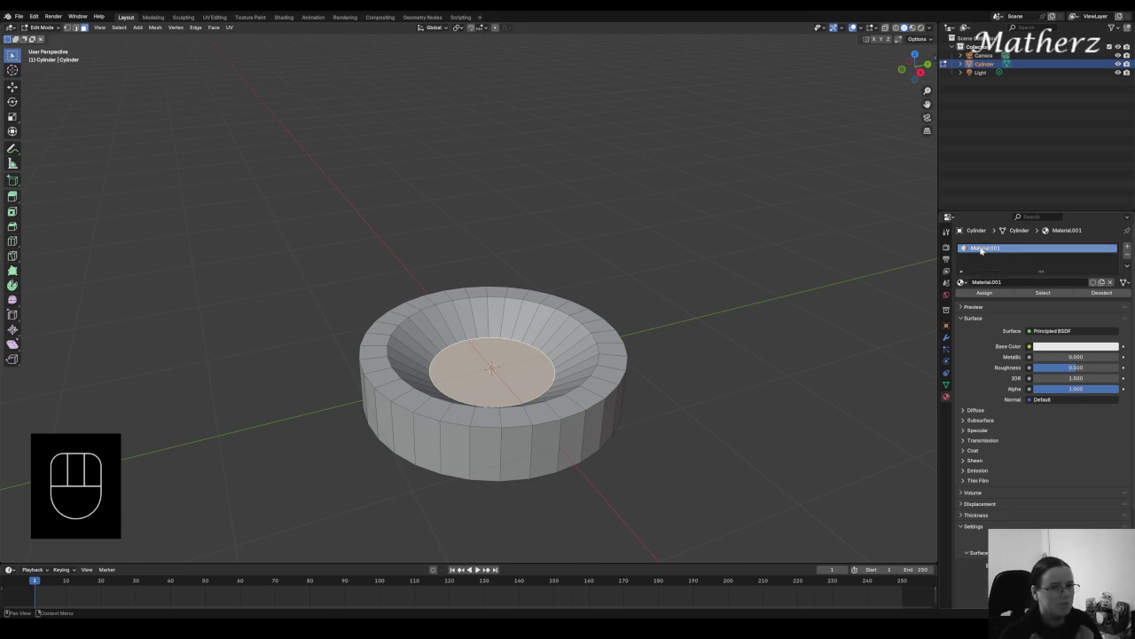
double_click(982, 250)
type("Base")
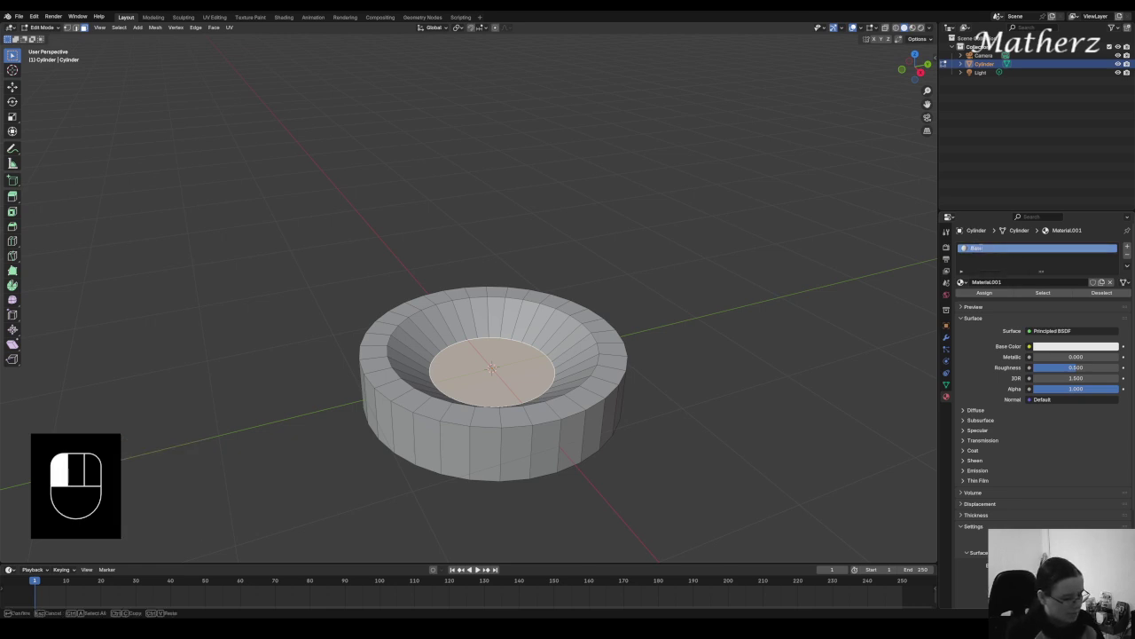
left_click(981, 250)
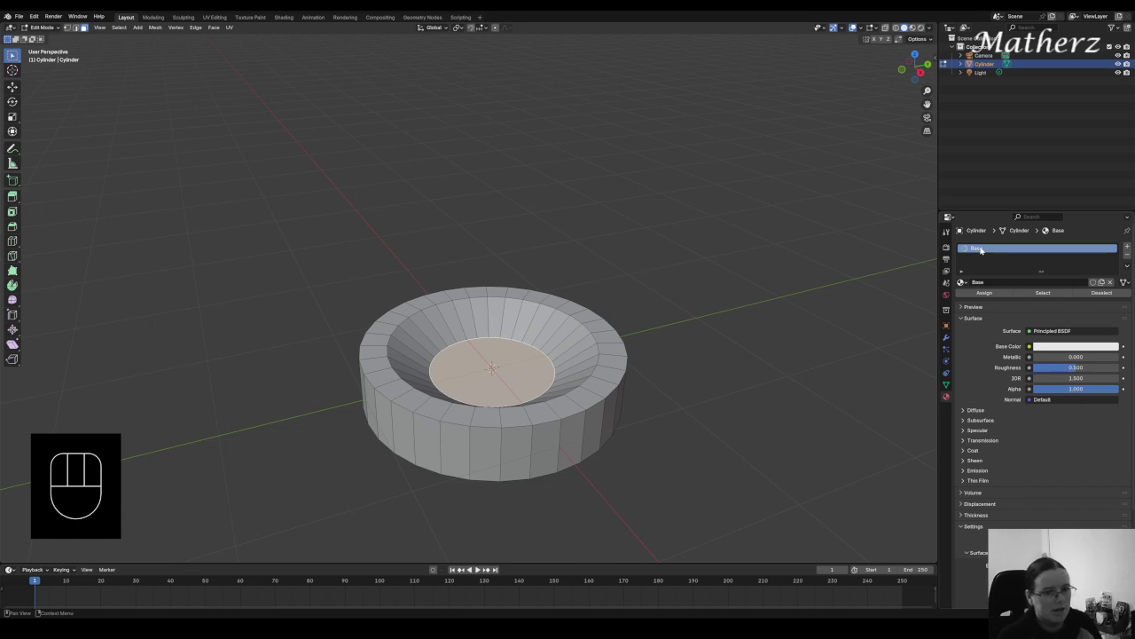
- Darken the Base material's base color to near black and switch the viewport shading to Material Preview
left_click(1069, 349)
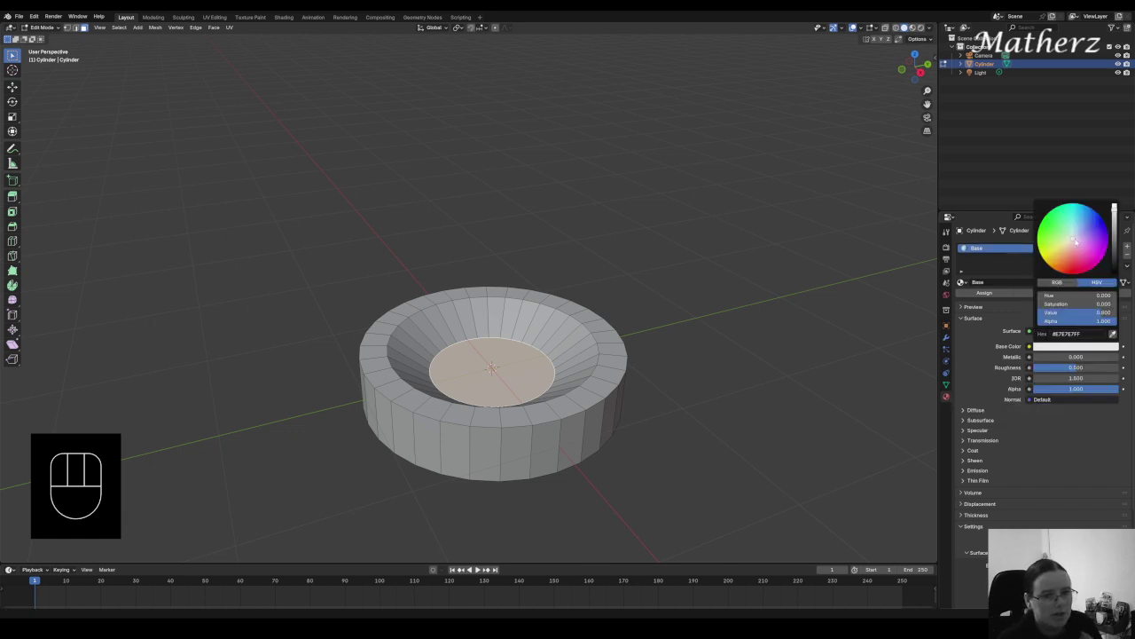
left_click_drag(1110, 235, 1114, 259)
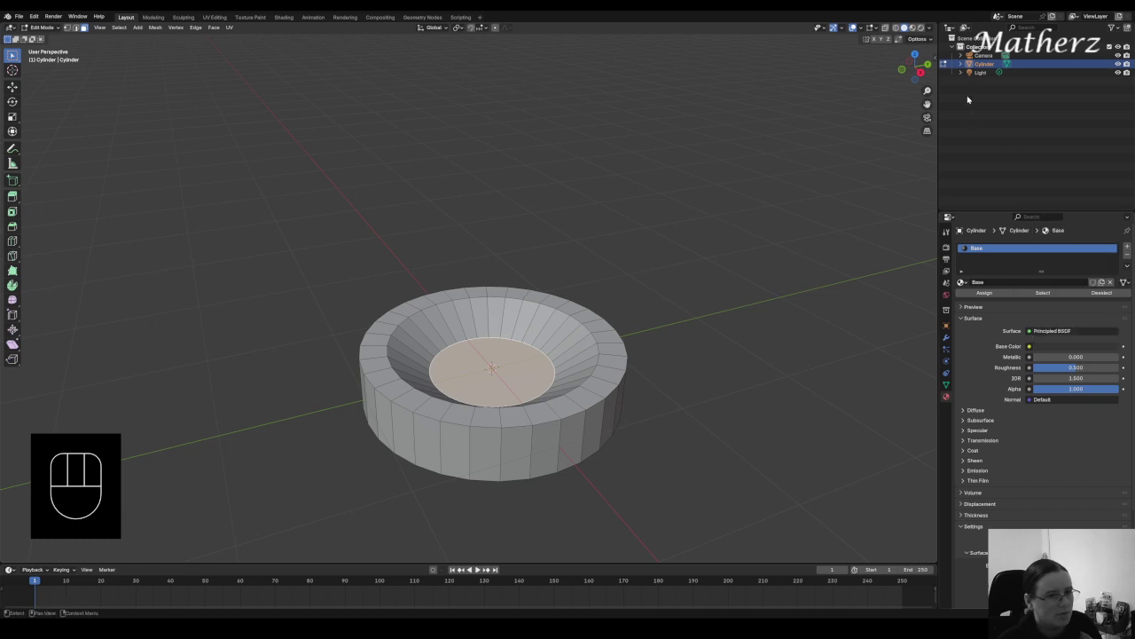
left_click(912, 27)
left_click(905, 28)
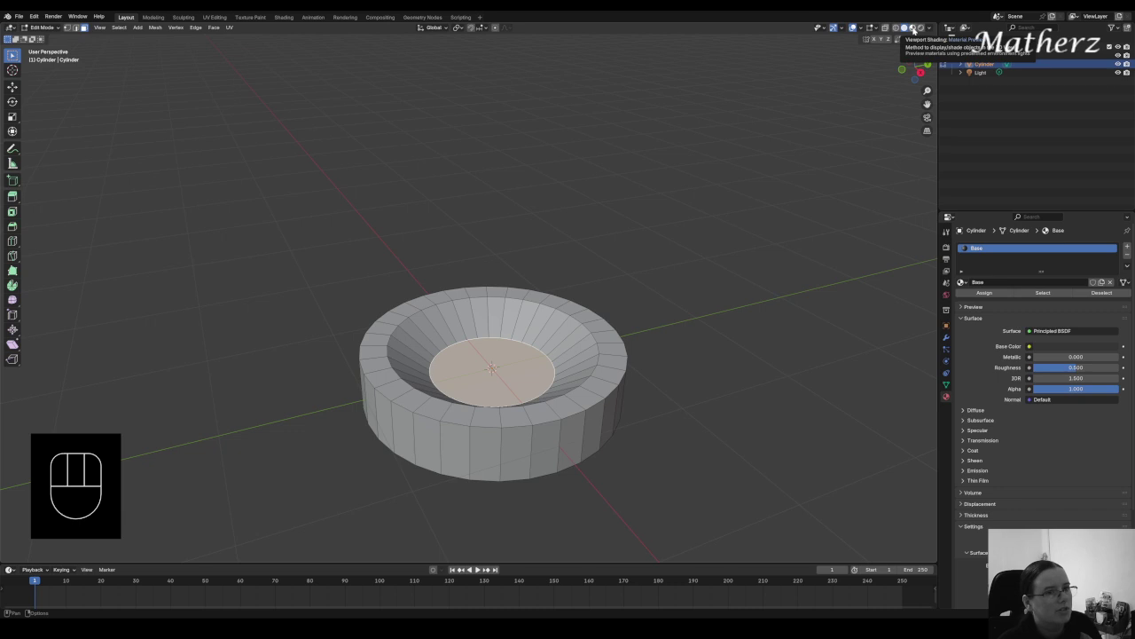
left_click(912, 27)
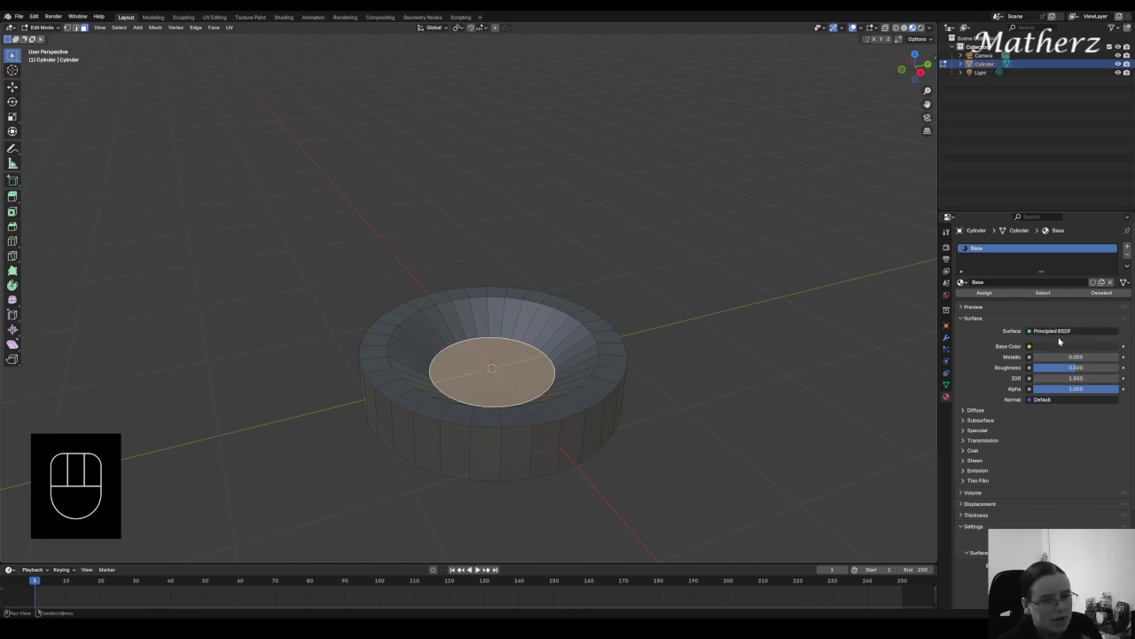
- Add a second material with a white Emission surface at strength 22.8 and assign it to the recess's floor face
left_click(1128, 248)
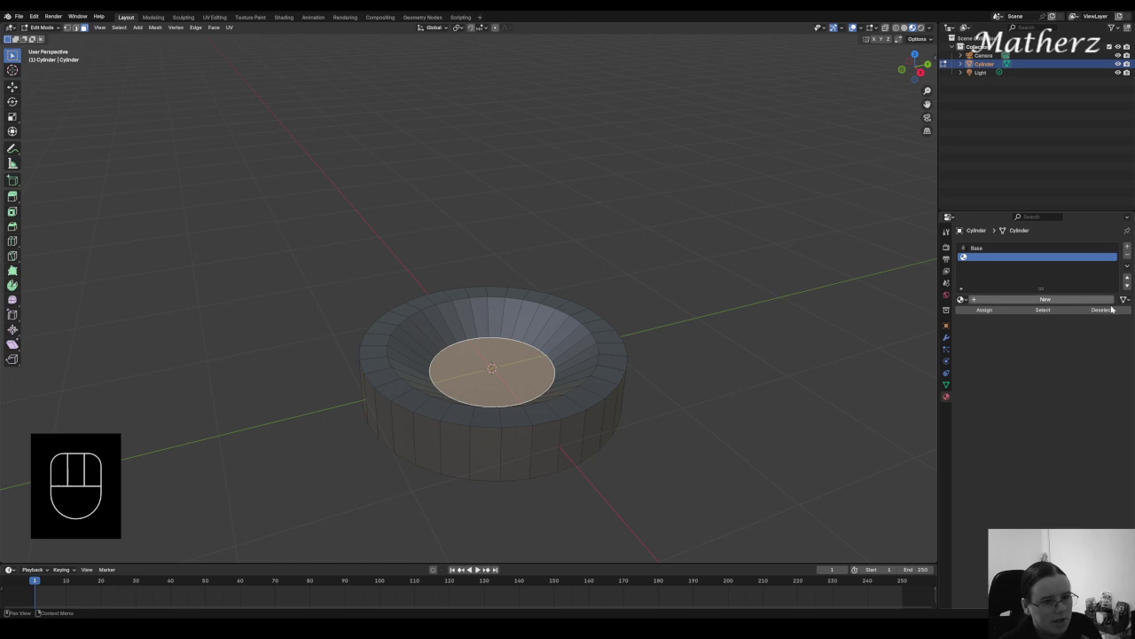
left_click(1043, 300)
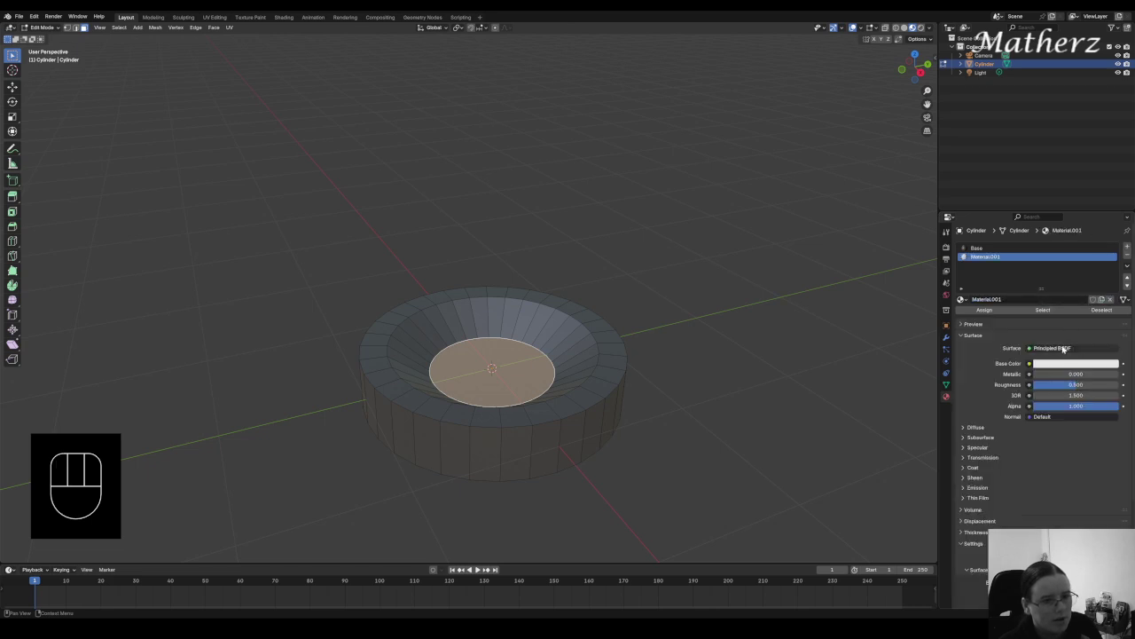
left_click(1061, 348)
left_click_drag(1062, 348, 864, 364)
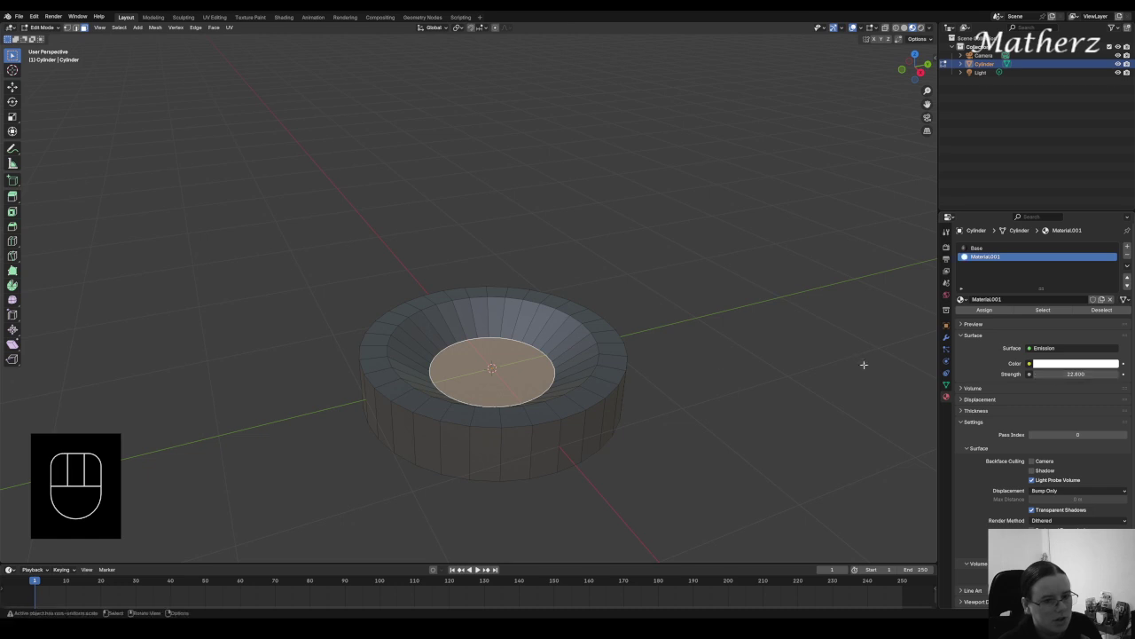
left_click(890, 352)
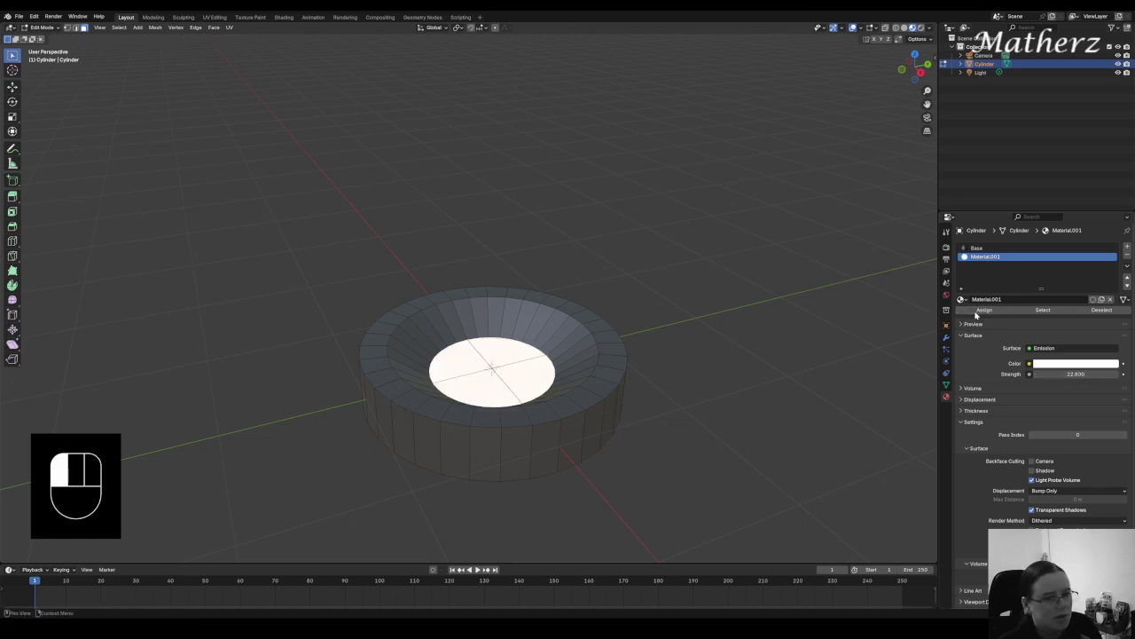
- Switch the viewport to rendered shading and apply Shade Smooth to the cylinder in Object Mode
left_click(921, 28)
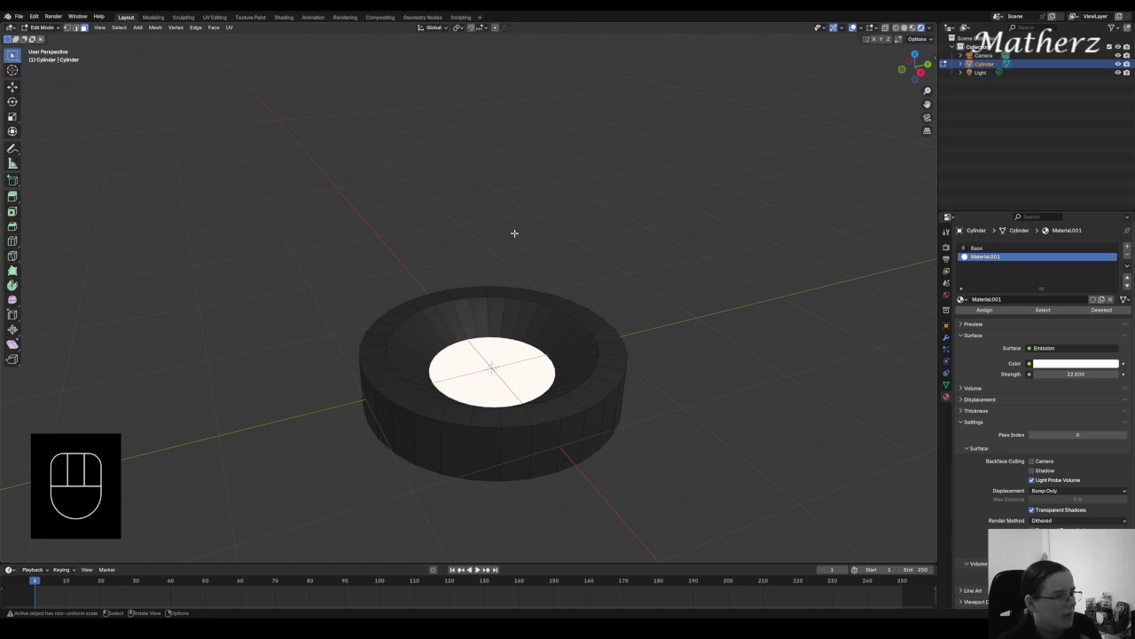
left_click(43, 28)
left_click(49, 40)
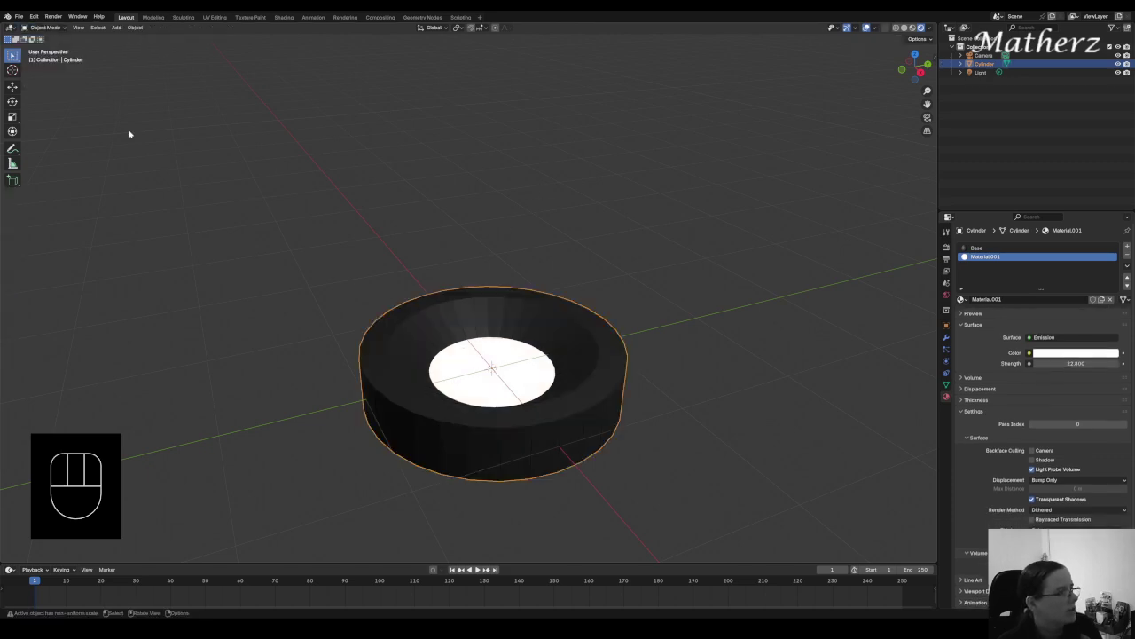
right_click(545, 322)
left_click(545, 323)
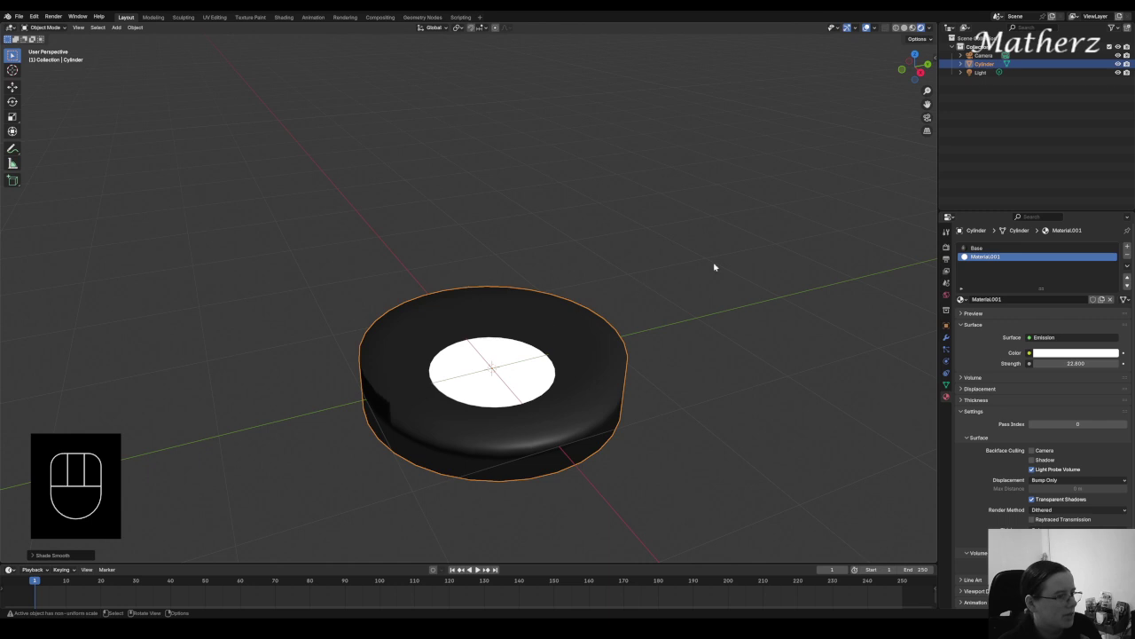
- Switch the viewport to Material Preview, then add a cube and raise it along the Z axis above the cylinder
left_click(912, 28)
scroll(573, 283, "down", 8)
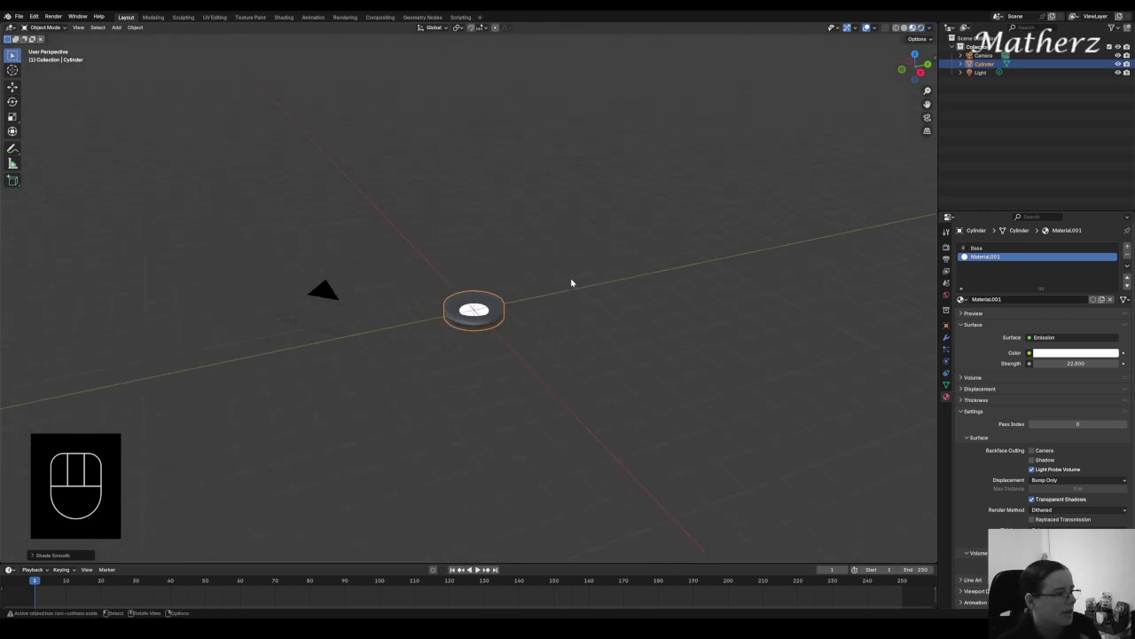
left_click(116, 28)
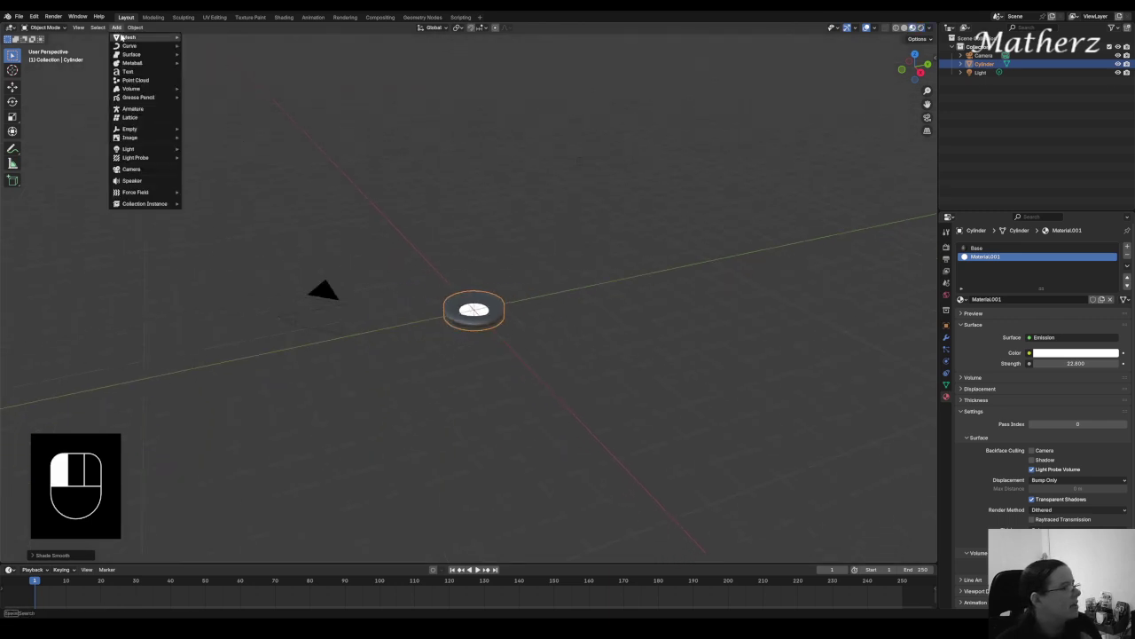
mouse_move(133, 37)
left_click(203, 46)
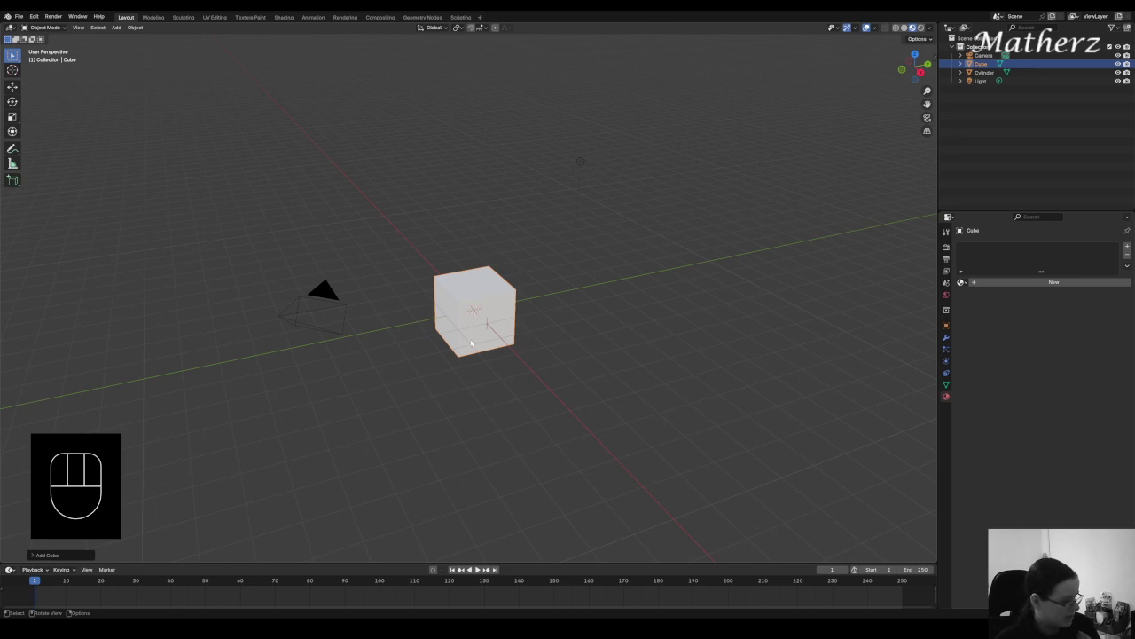
key("g")
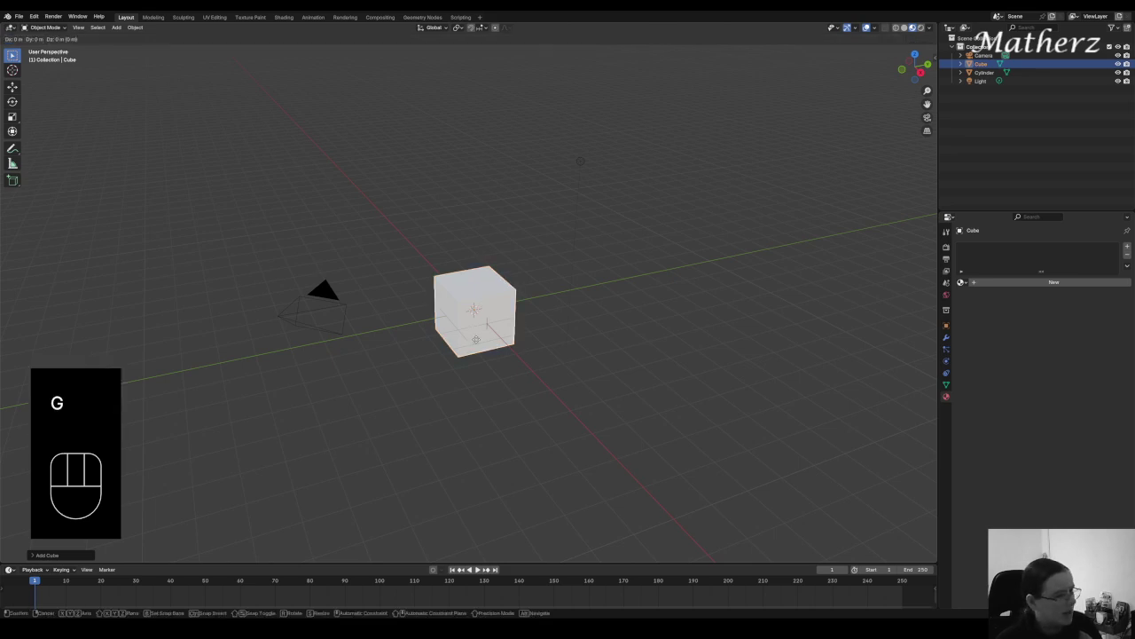
middle_click(477, 343)
left_click(479, 289)
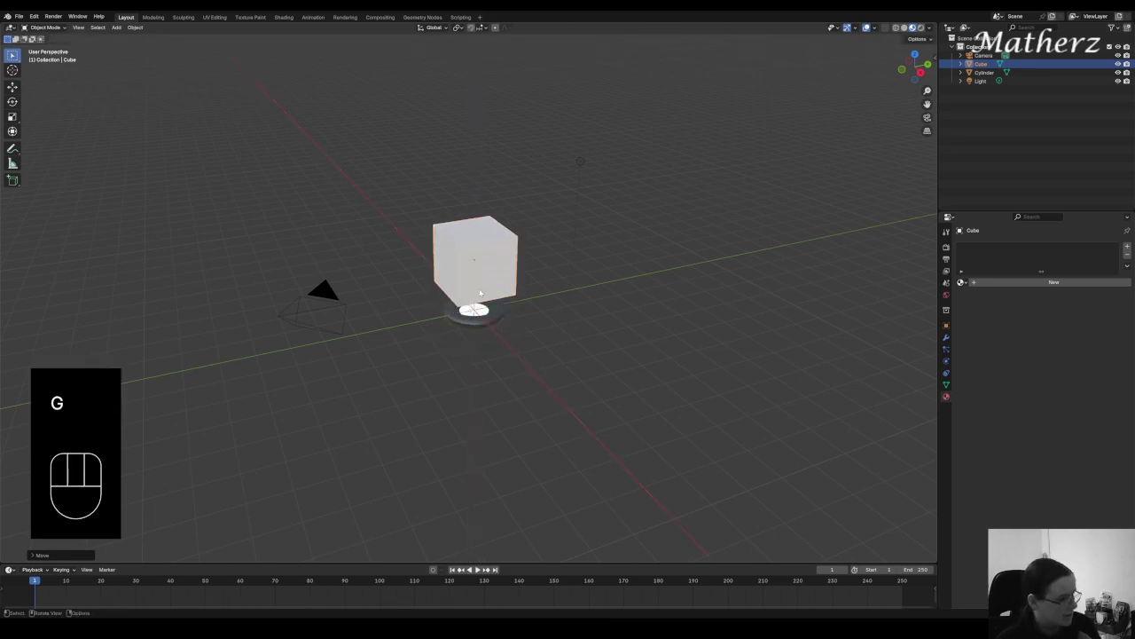
- Scale the cube taller along Z, stretch it along X into a long corridor-shaped box, and enlarge the whole box
key("s")
middle_click(479, 289)
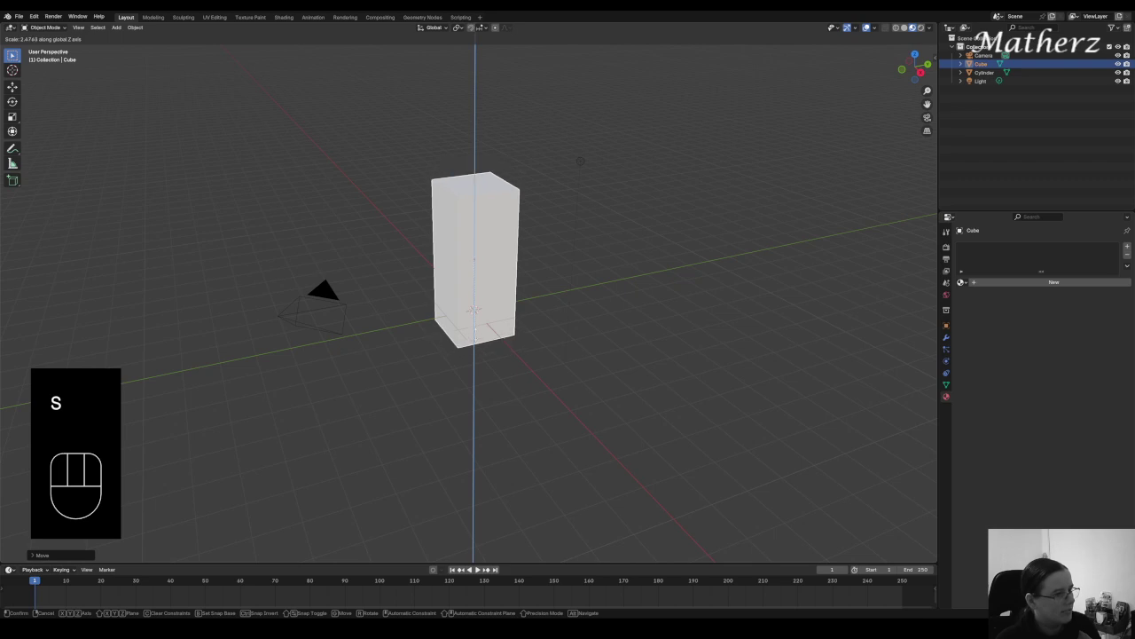
left_click(475, 317)
key("s")
middle_click(489, 343)
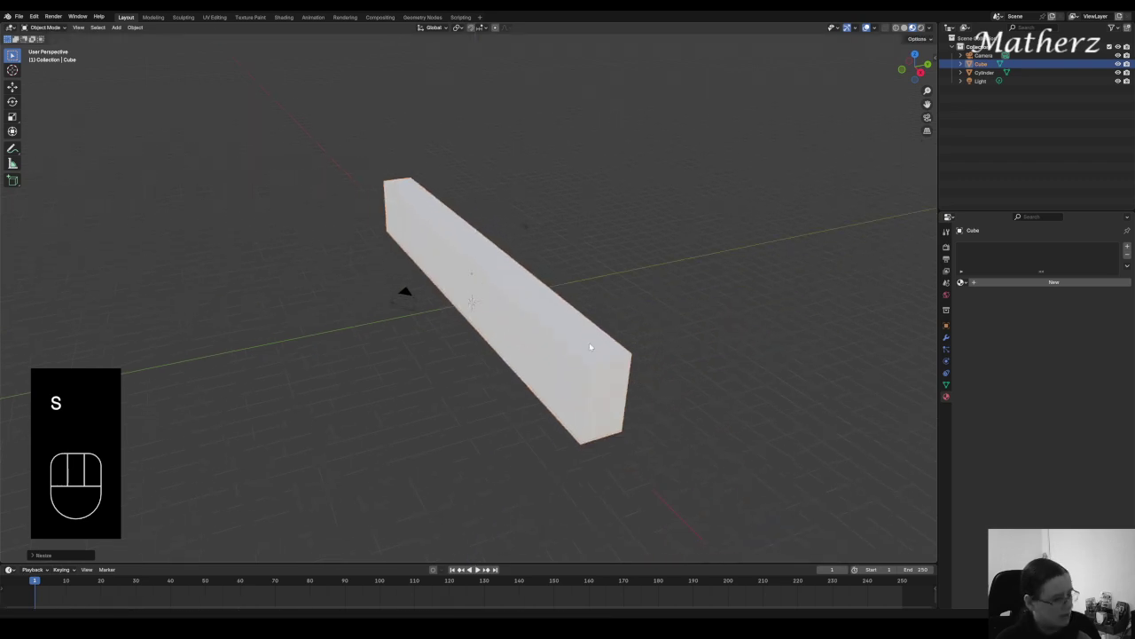
key("s")
left_click(742, 371)
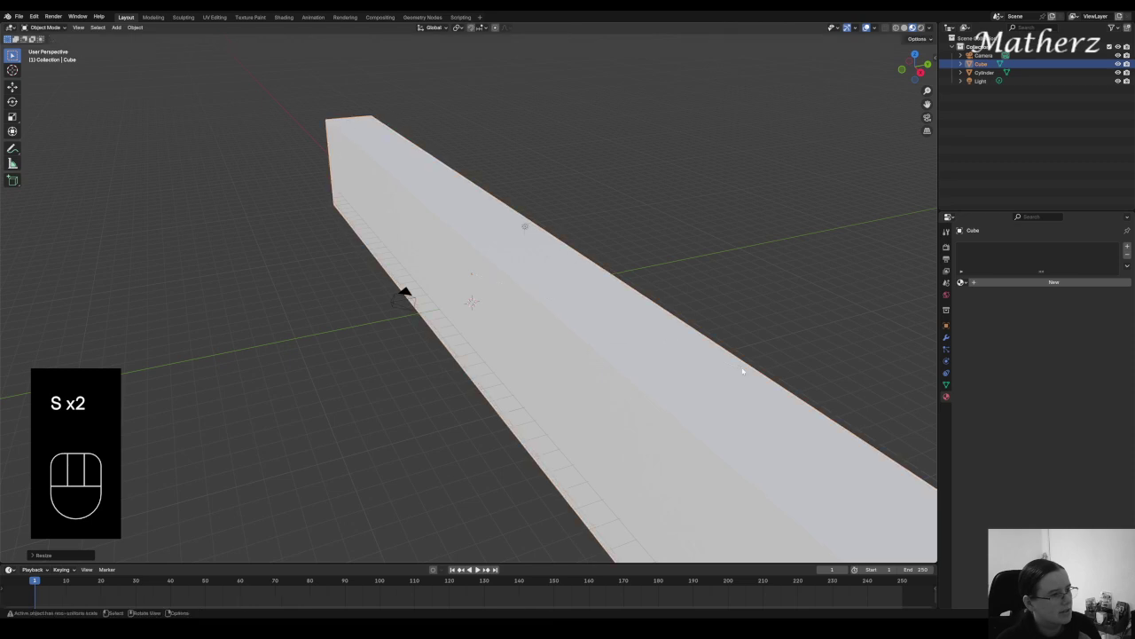
- Raise the corridor box along the global Z axis so its floor sits near the cylinder's level
key("g")
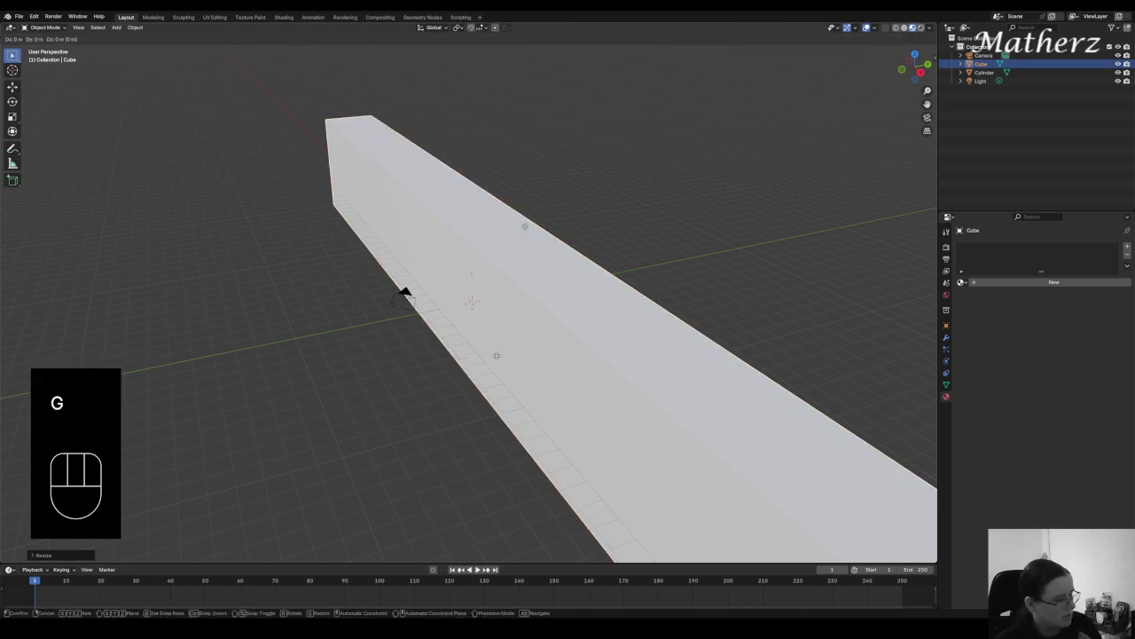
middle_click(495, 346)
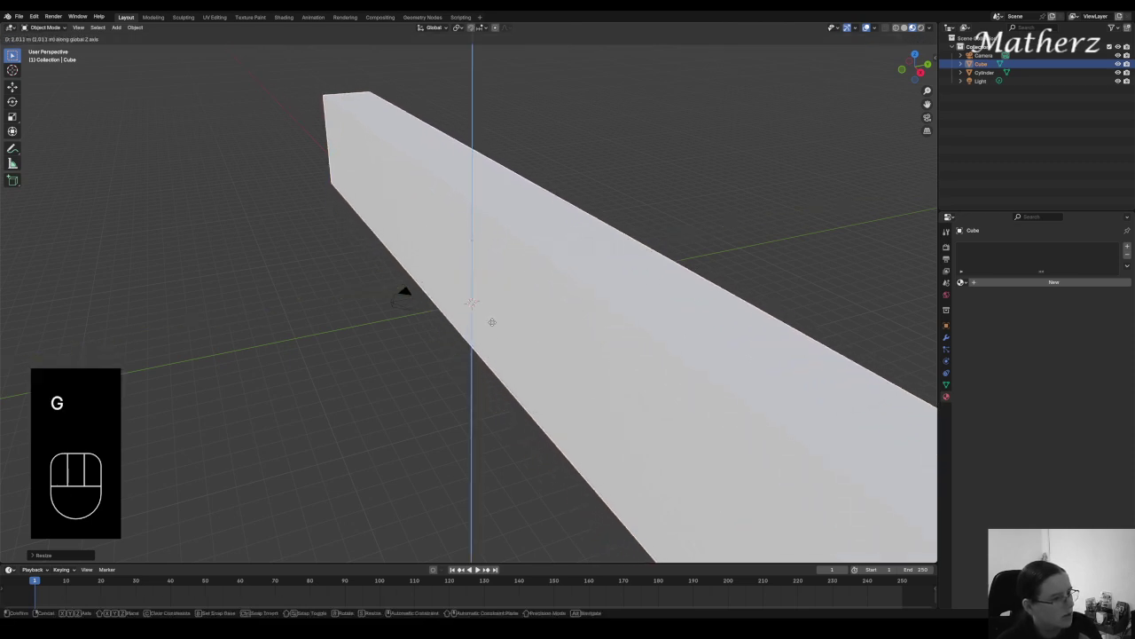
left_click(489, 322)
- Split the 3D viewport into two side-by-side views and set one looking down the corridor from inside the box
middle_click_drag(653, 335, 645, 311)
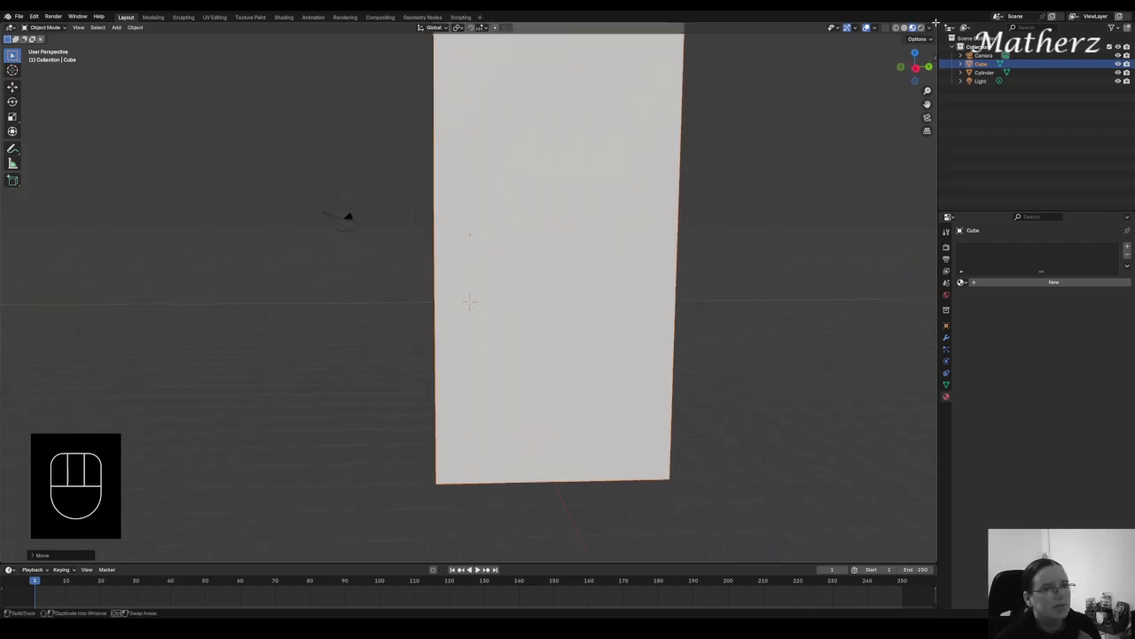
left_click_drag(936, 22, 429, 319)
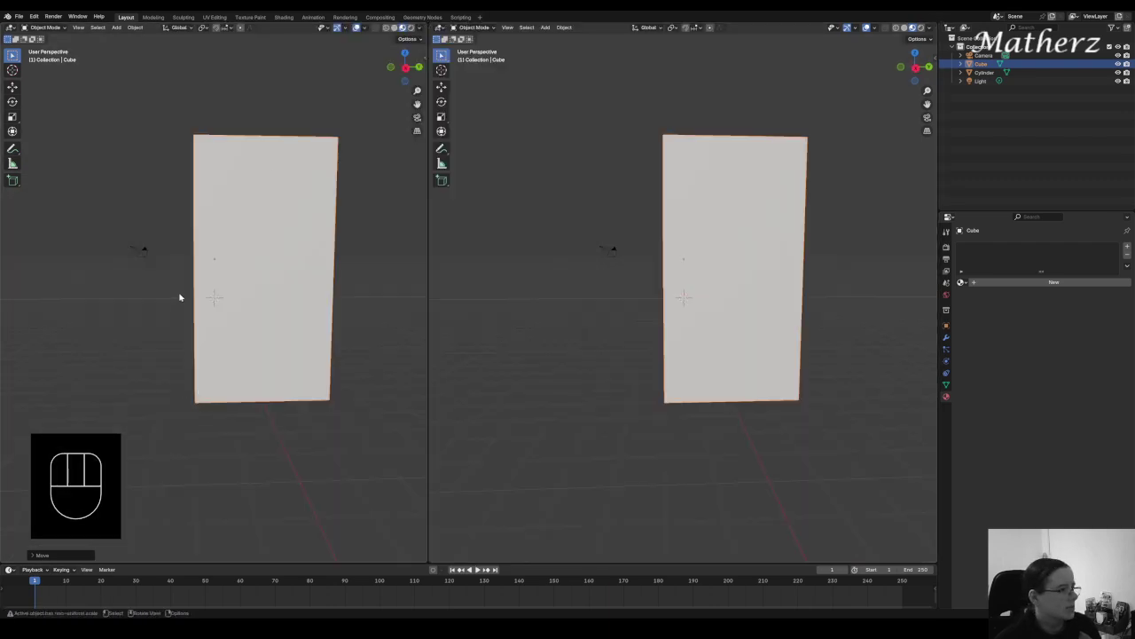
middle_click_drag(179, 298, 267, 235)
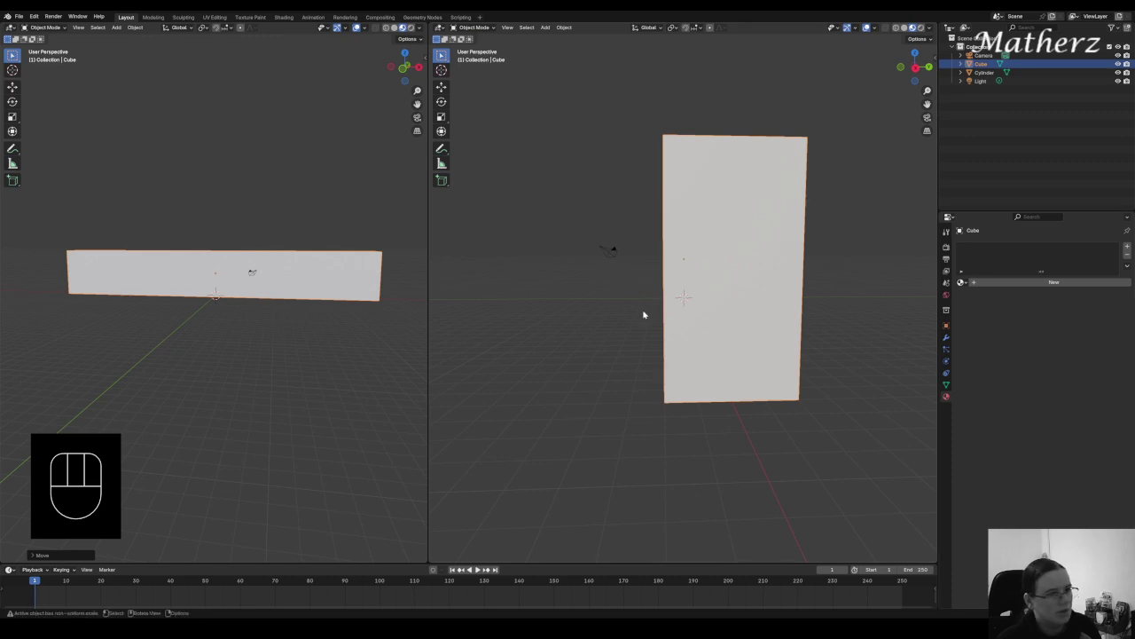
scroll(708, 291, "up", 6)
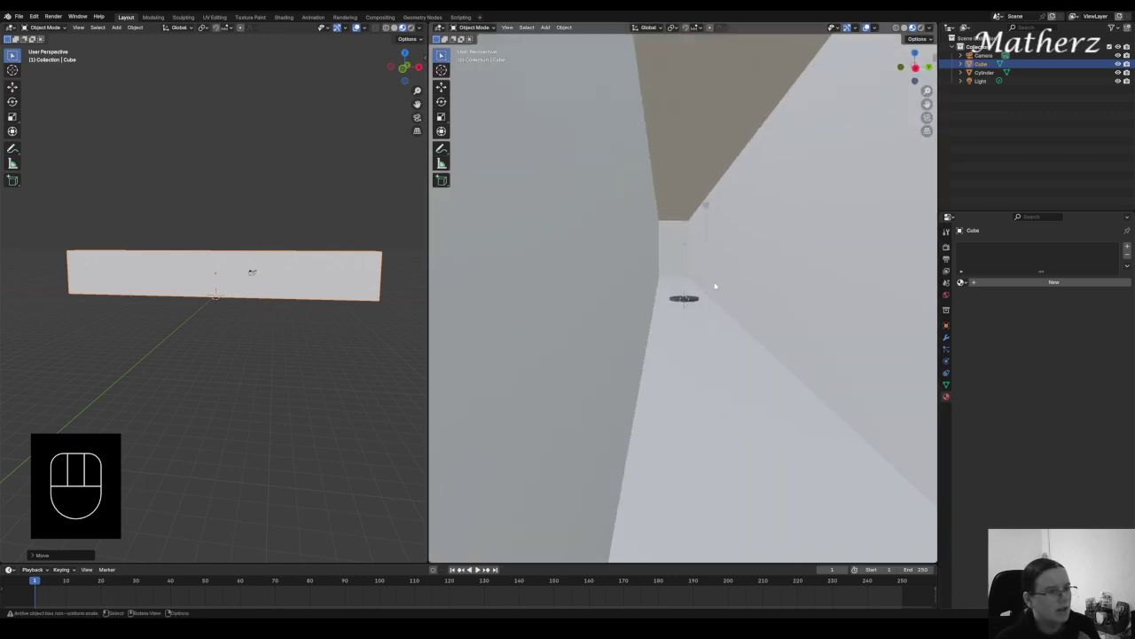
scroll(727, 277, "down", 3)
middle_click_drag(745, 263, 709, 264, "shift")
- Delete the default point light and align the active camera to the view down the corridor
left_click(692, 209)
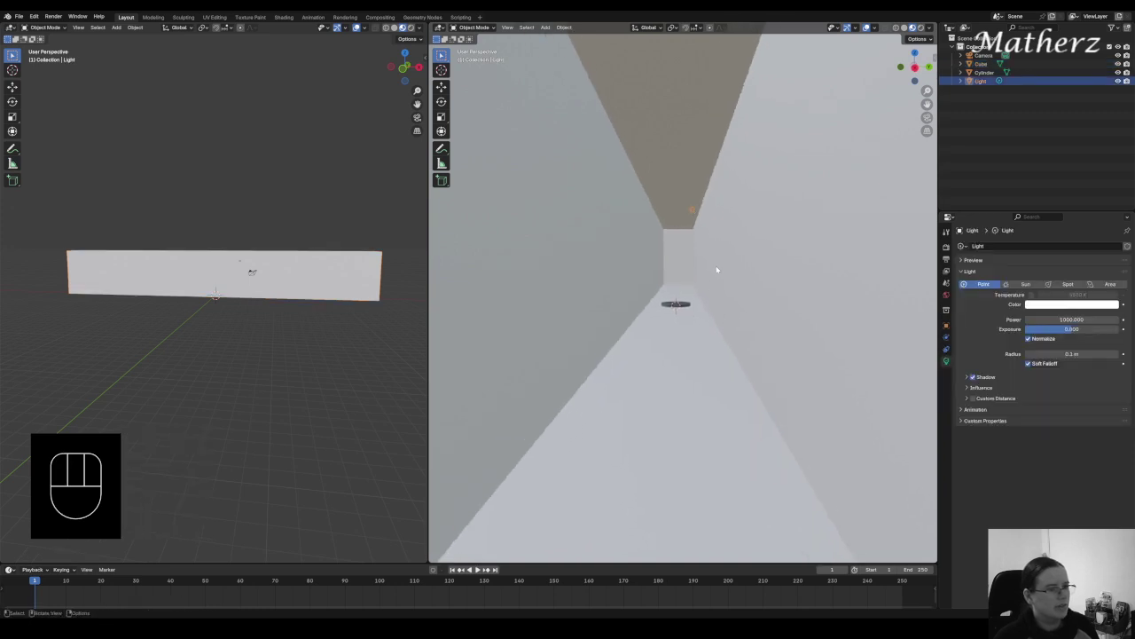
key("Delete")
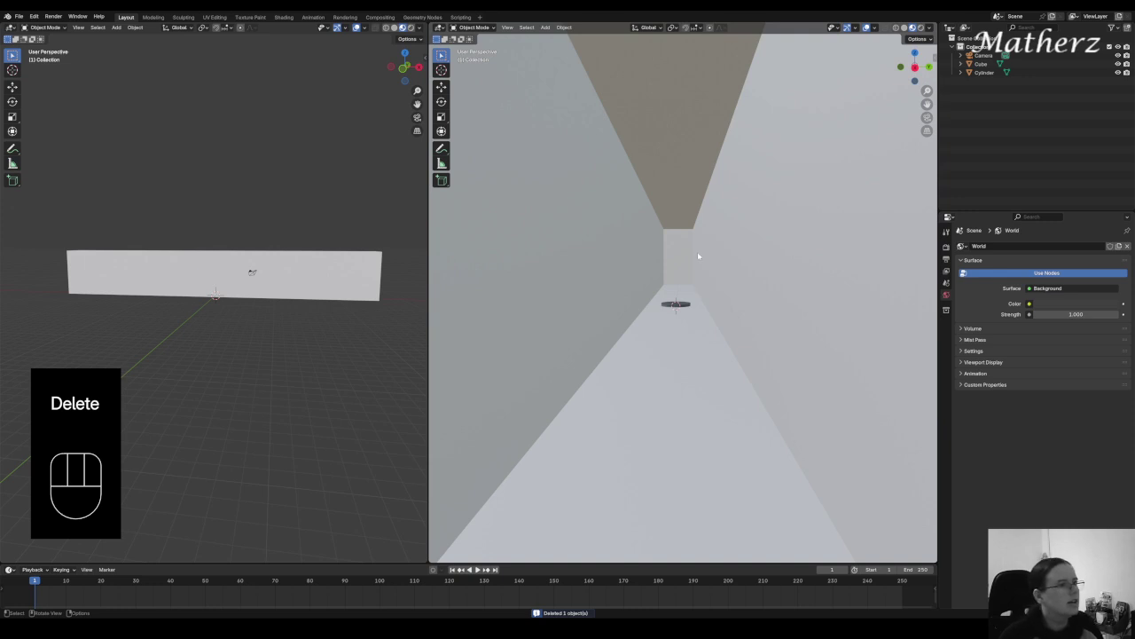
left_click(508, 28)
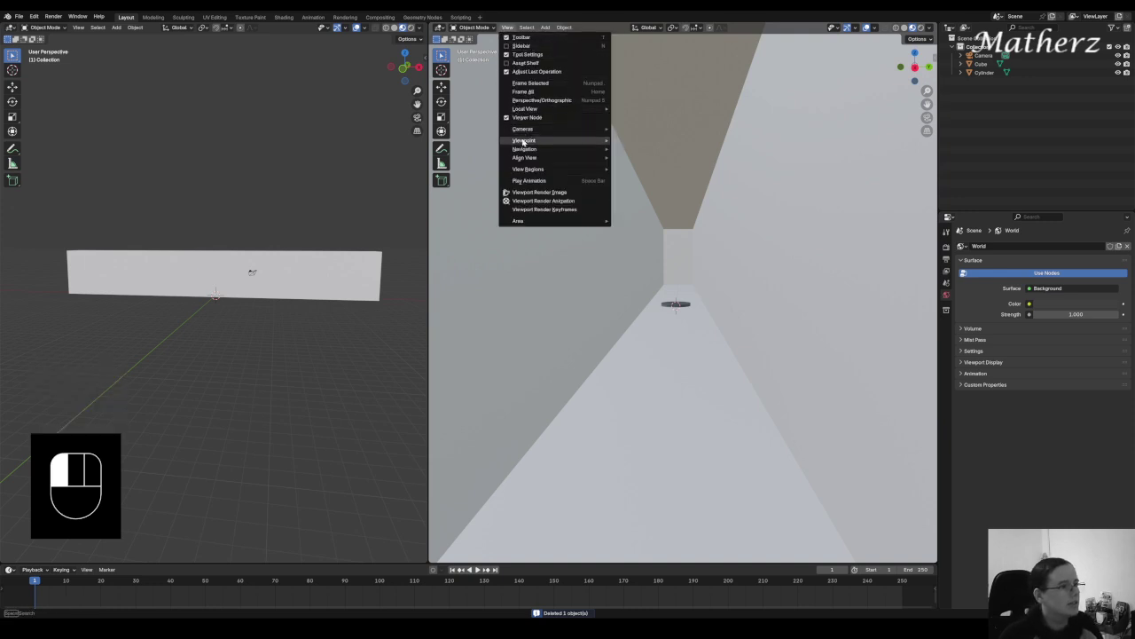
mouse_move(524, 158)
mouse_move(688, 161)
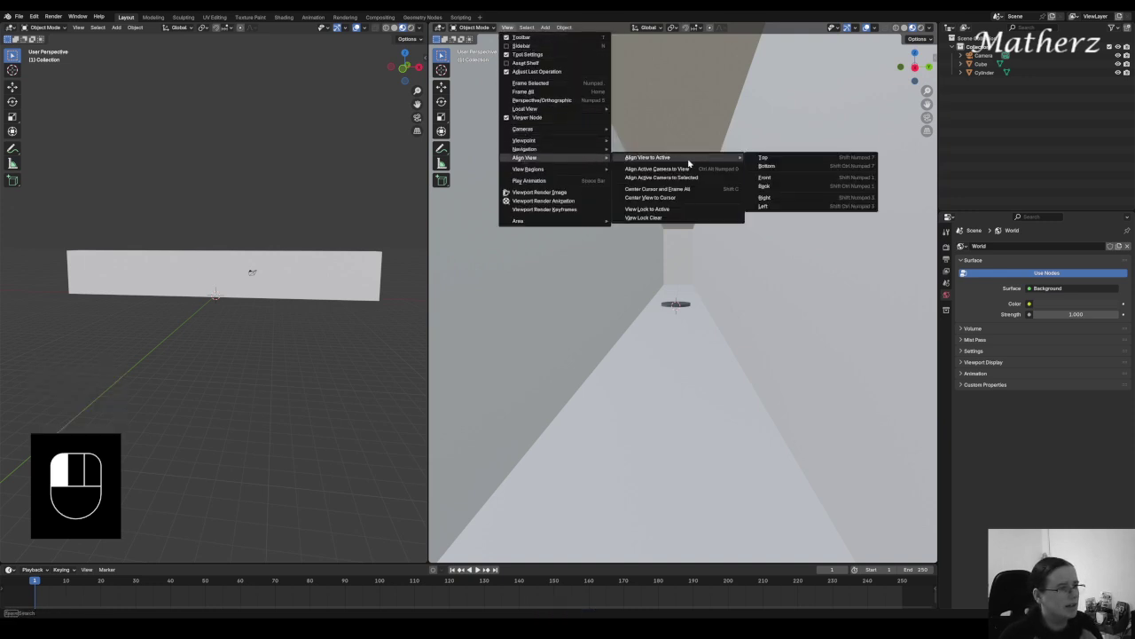
left_click(692, 170)
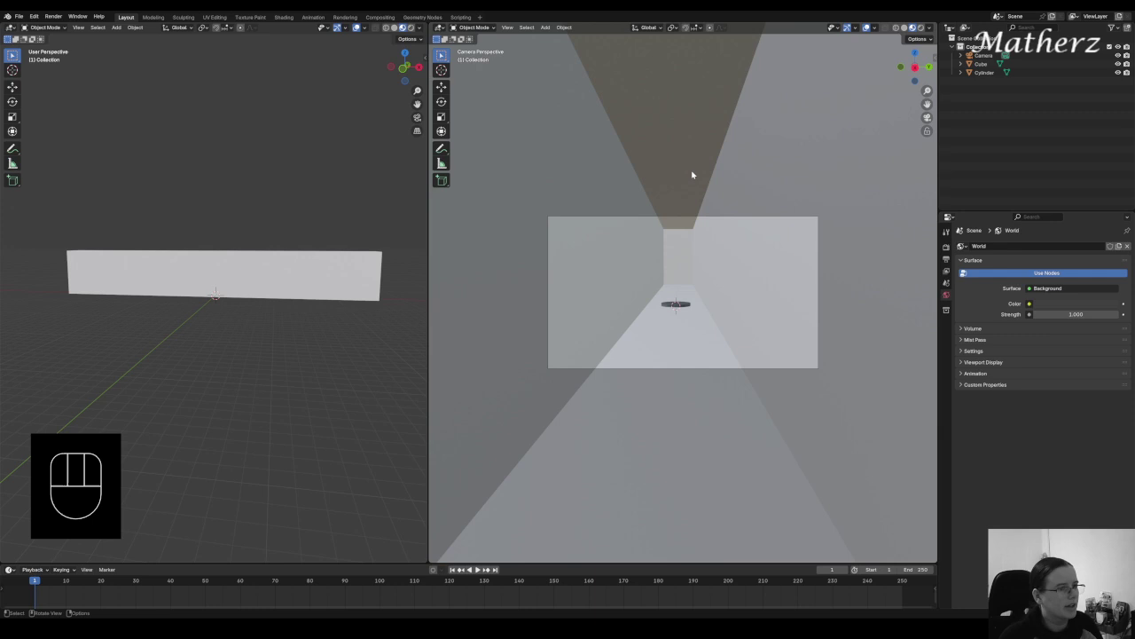
- Select the camera and move it sideways so the corridor's far end is centred in the camera frame
left_click(751, 217)
key("g")
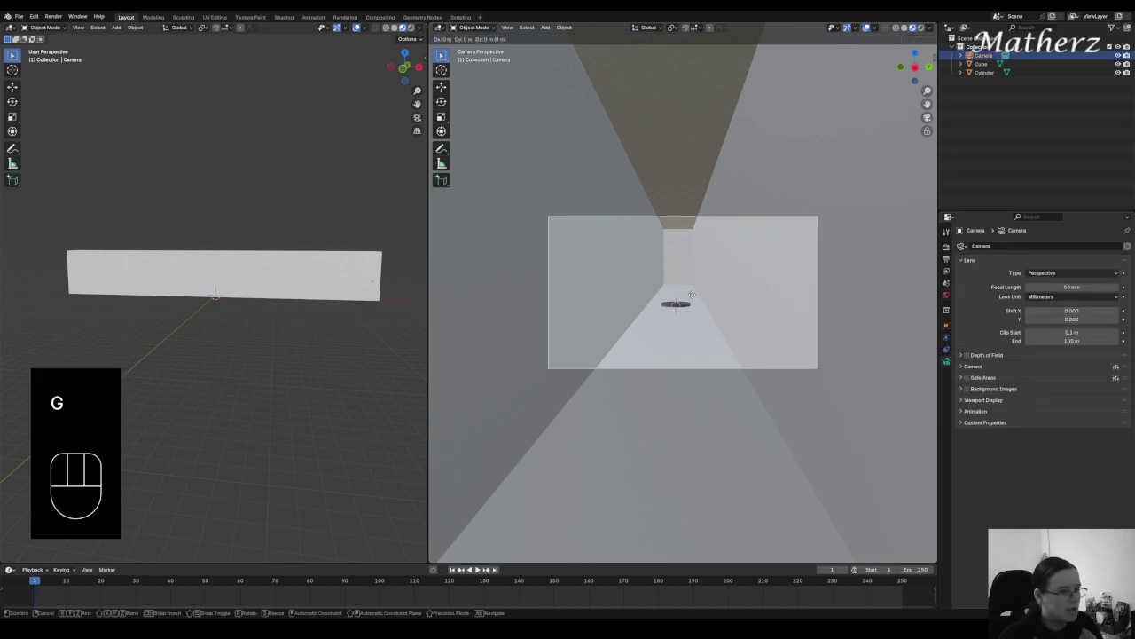
middle_click_drag(693, 300, 693, 304)
left_click(691, 307)
key("g")
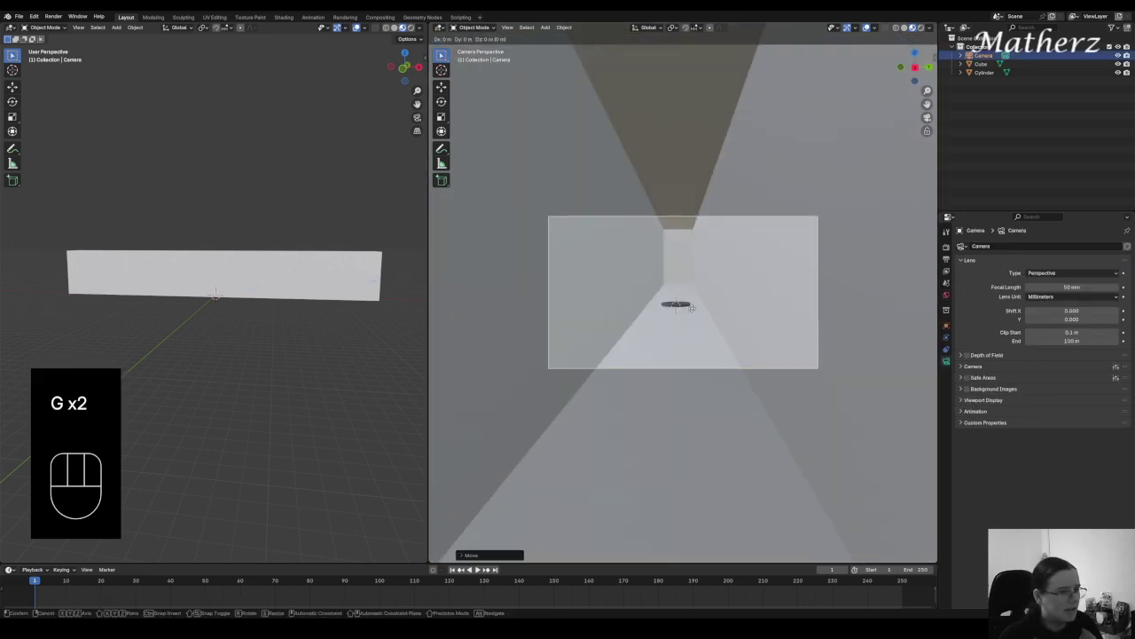
left_click(682, 326)
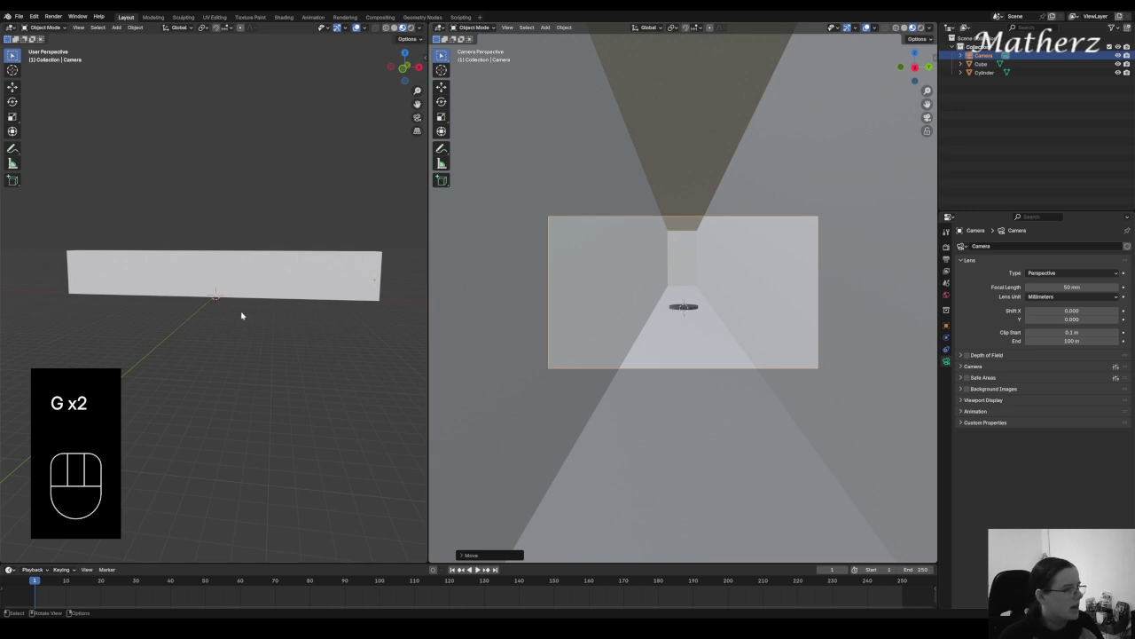
- Set the non-camera viewport to wireframe shading and scale the cylinder down uniformly to about 0.16
scroll(243, 317, "up", 5)
left_click(387, 28)
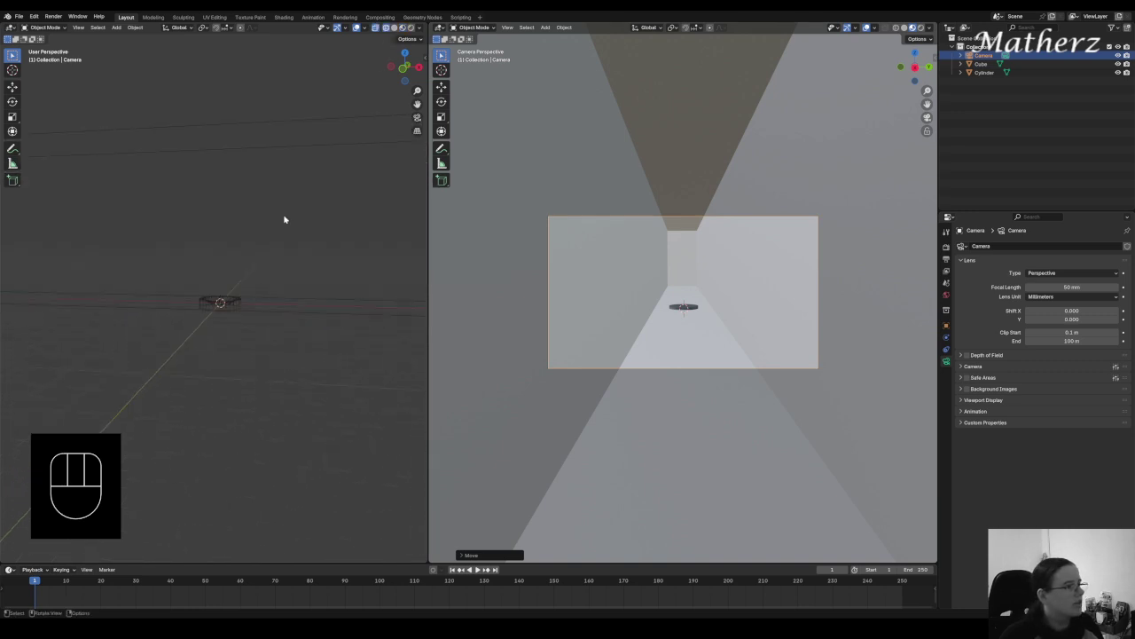
left_click(236, 302)
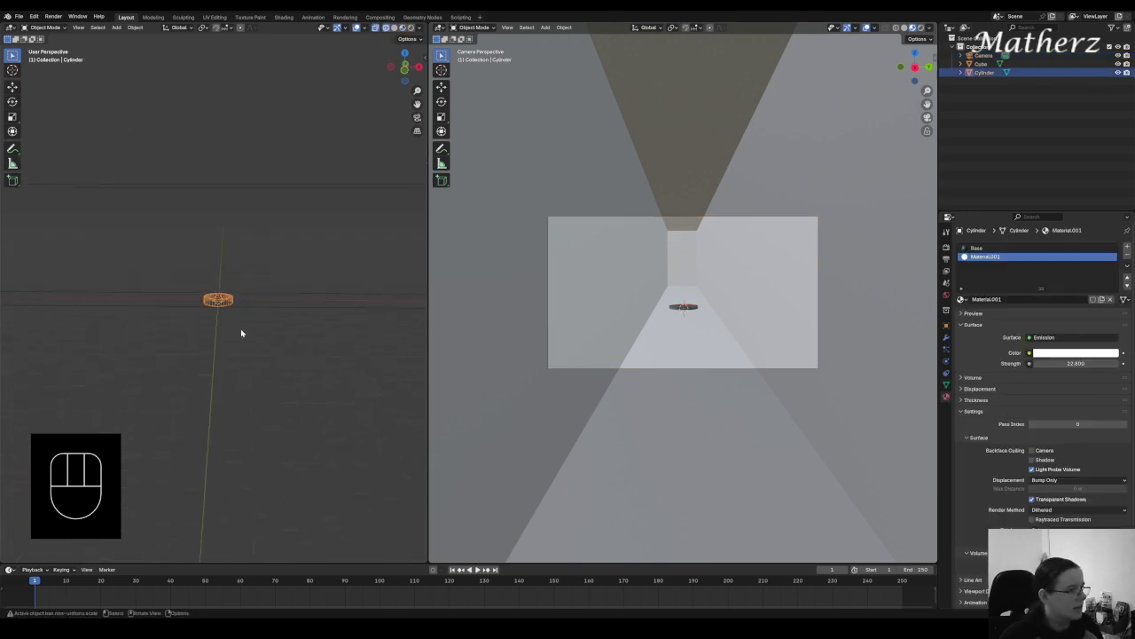
key("KP_Decimal")
middle_click_drag(324, 341, 271, 355)
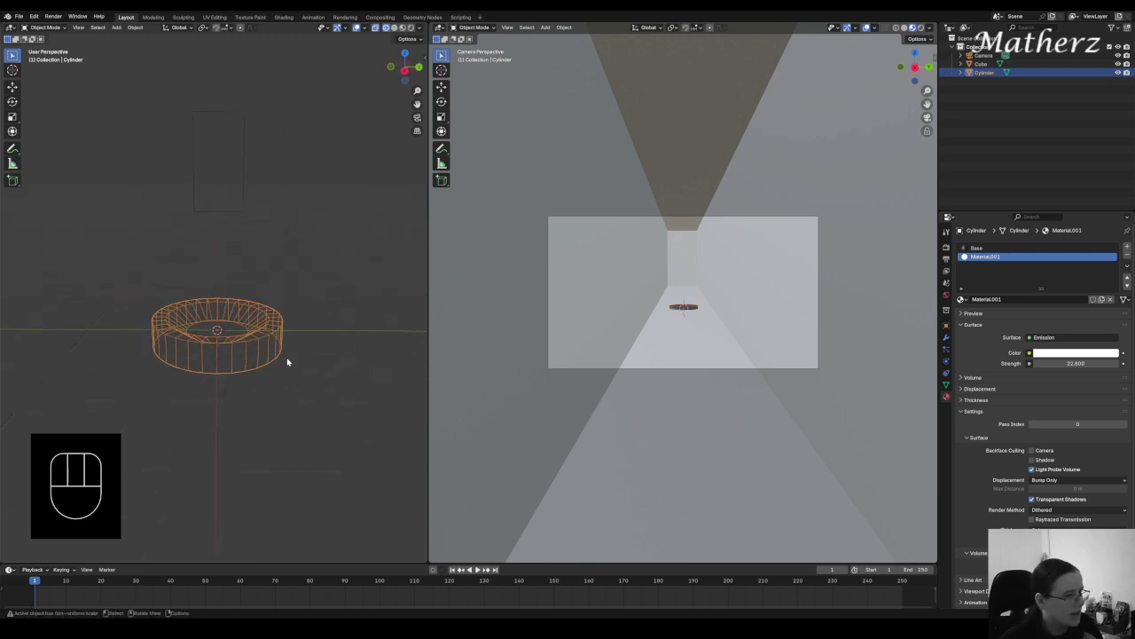
key("s")
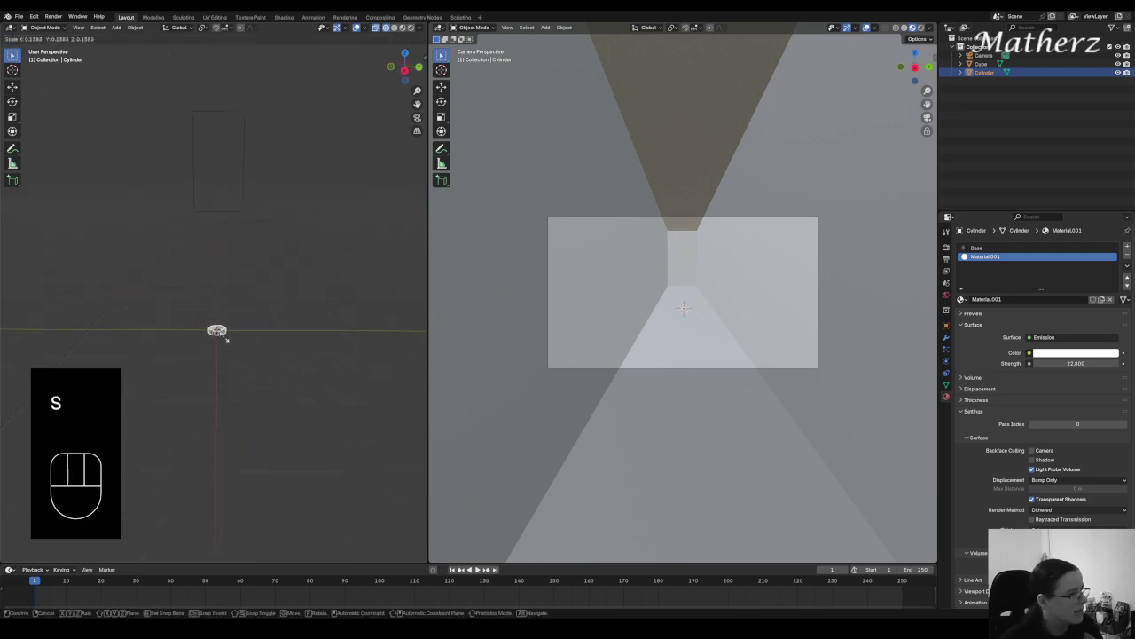
left_click(226, 338)
- Move the small cylinder along the negative Y axis to the corridor's side wall in two moves
key("g")
middle_click(224, 335)
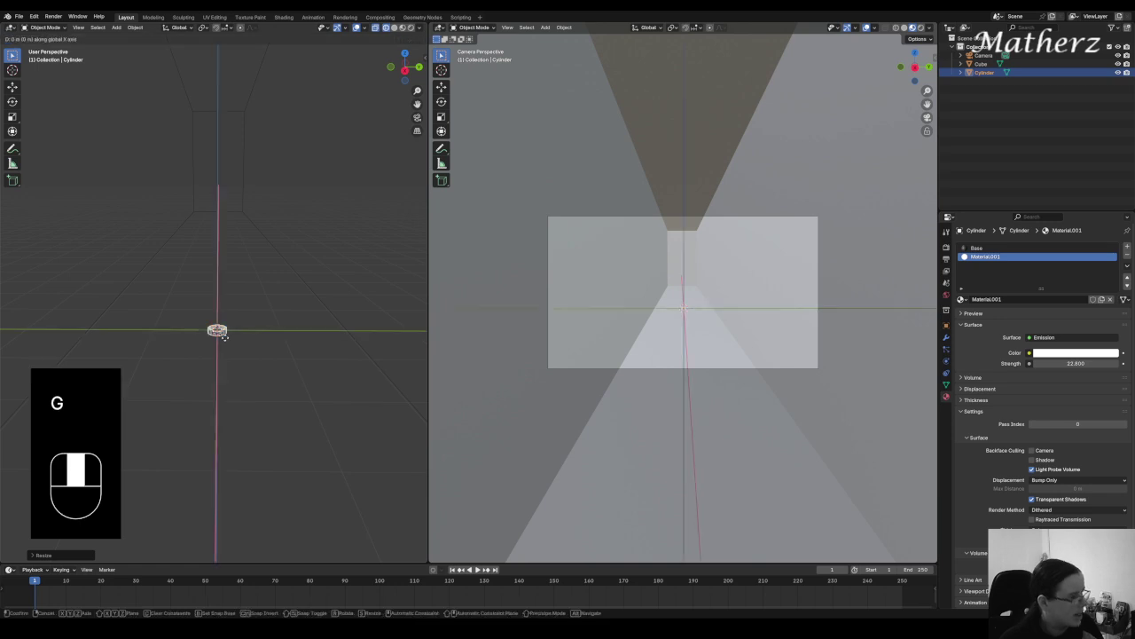
middle_click_drag(224, 336, 139, 335)
left_click(111, 334)
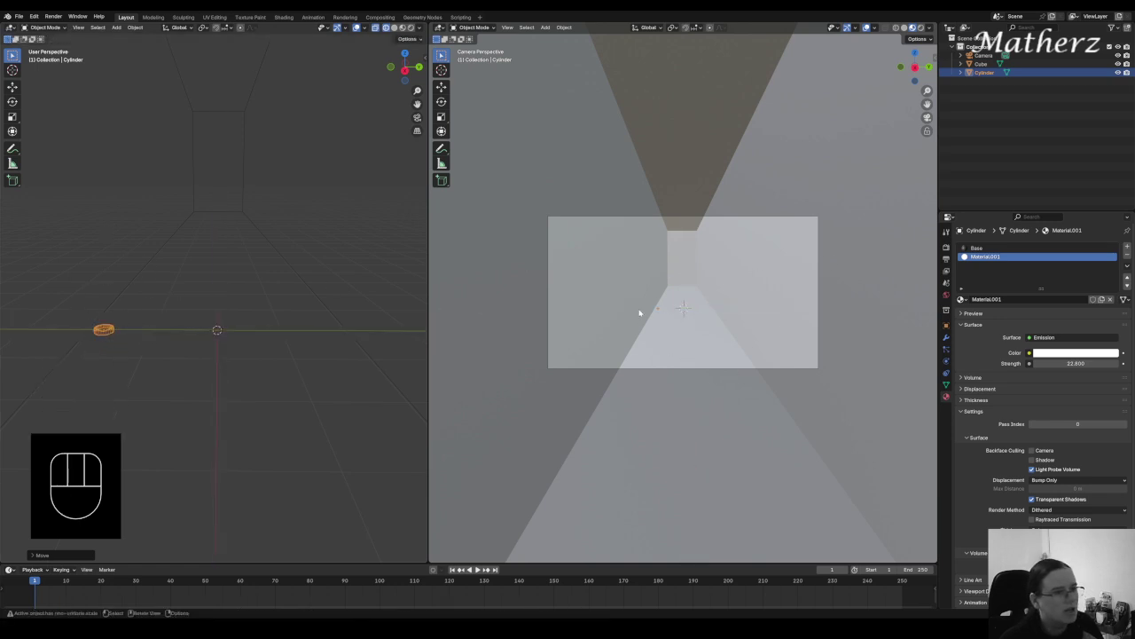
key("g")
middle_click_drag(151, 329, 102, 320)
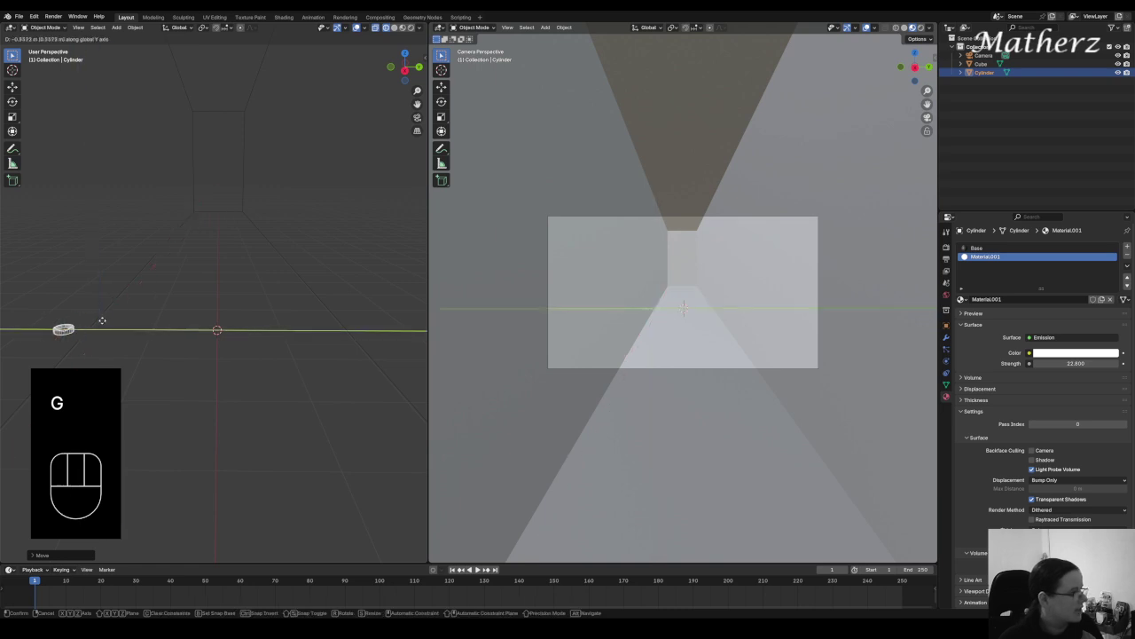
left_click(71, 320)
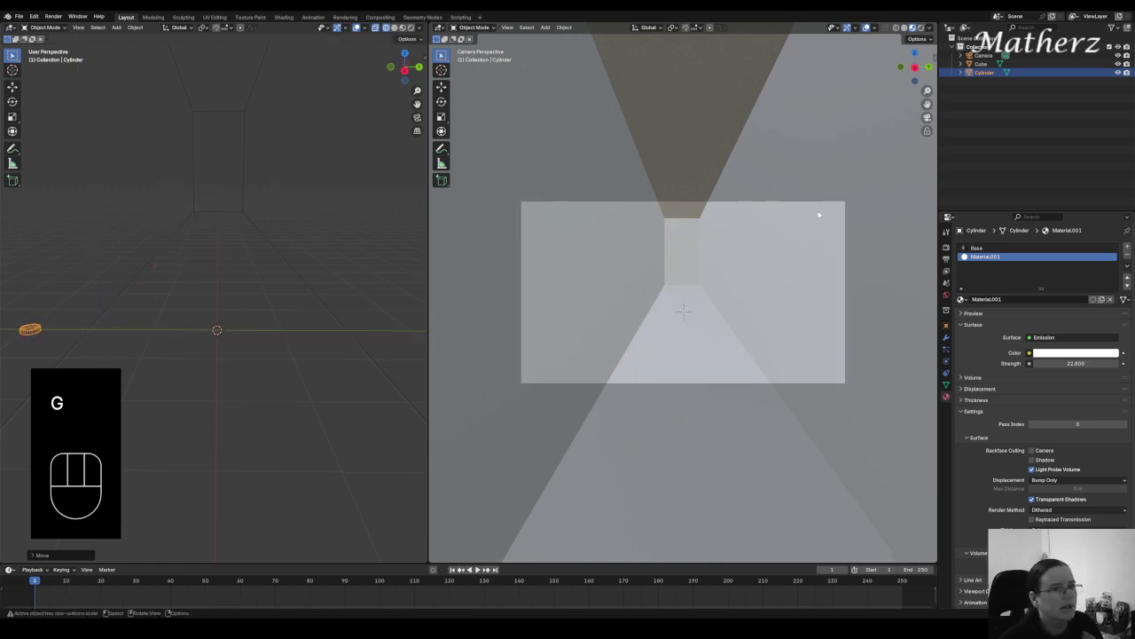
- Switch the camera viewport to rendered shading and set the render engine to Cycles, keeping the cylinder selected
left_click(896, 26)
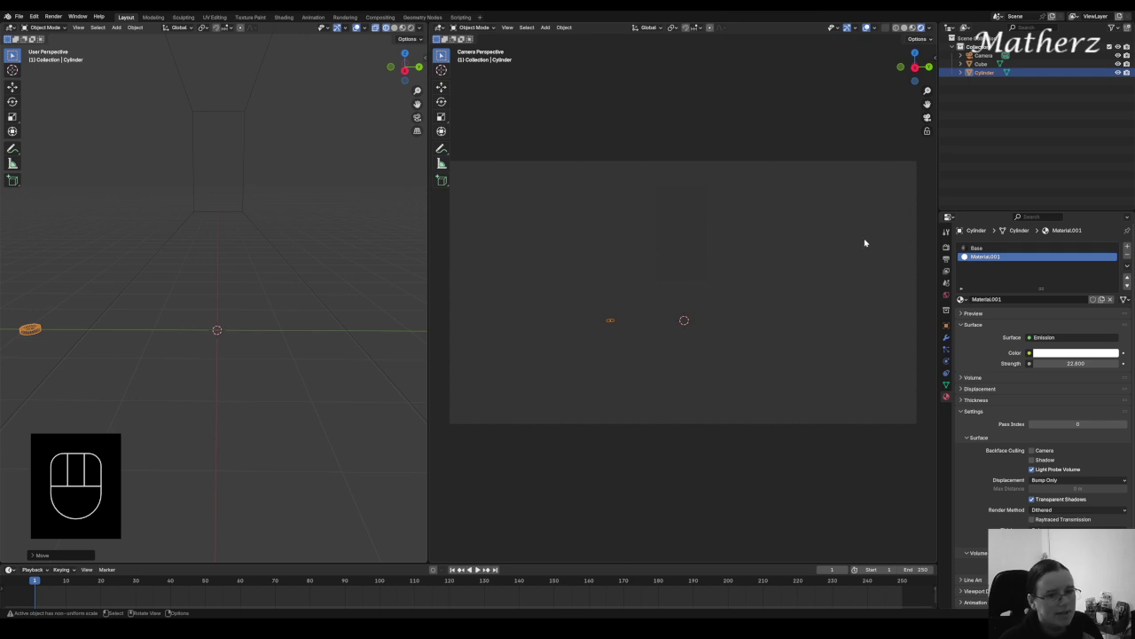
left_click(947, 249)
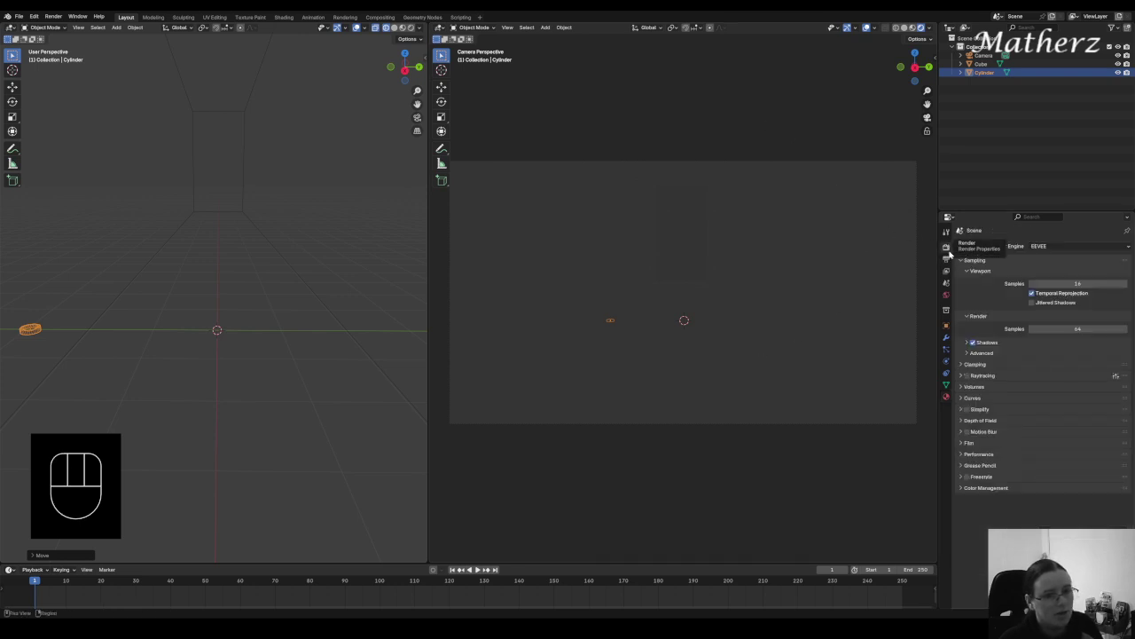
left_click(1072, 247)
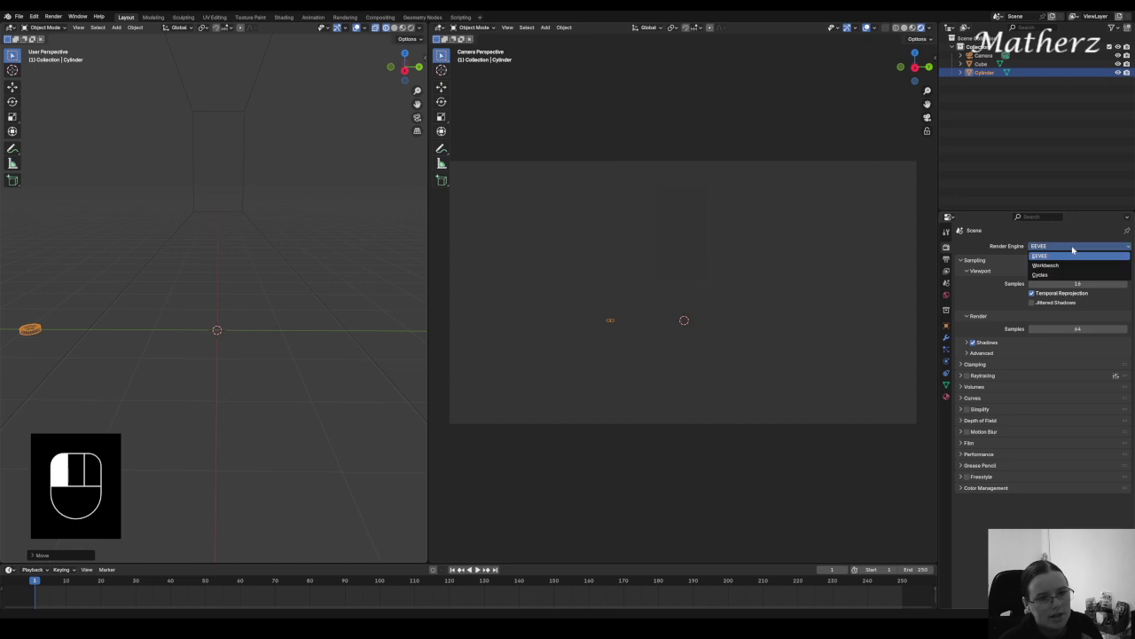
left_click(1064, 274)
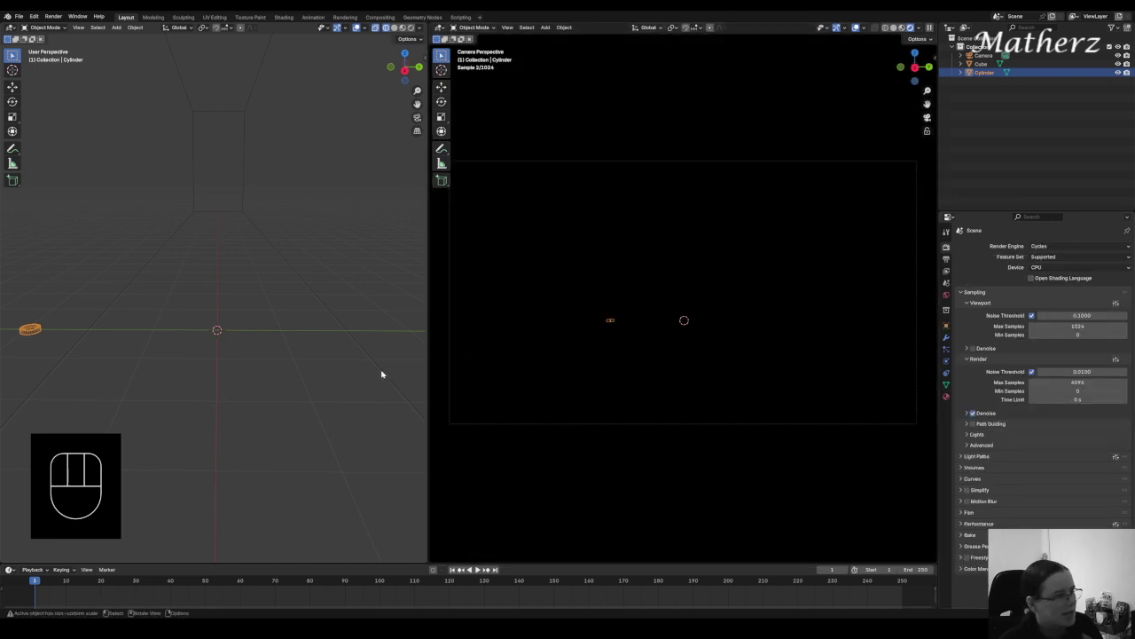
left_click(32, 330)
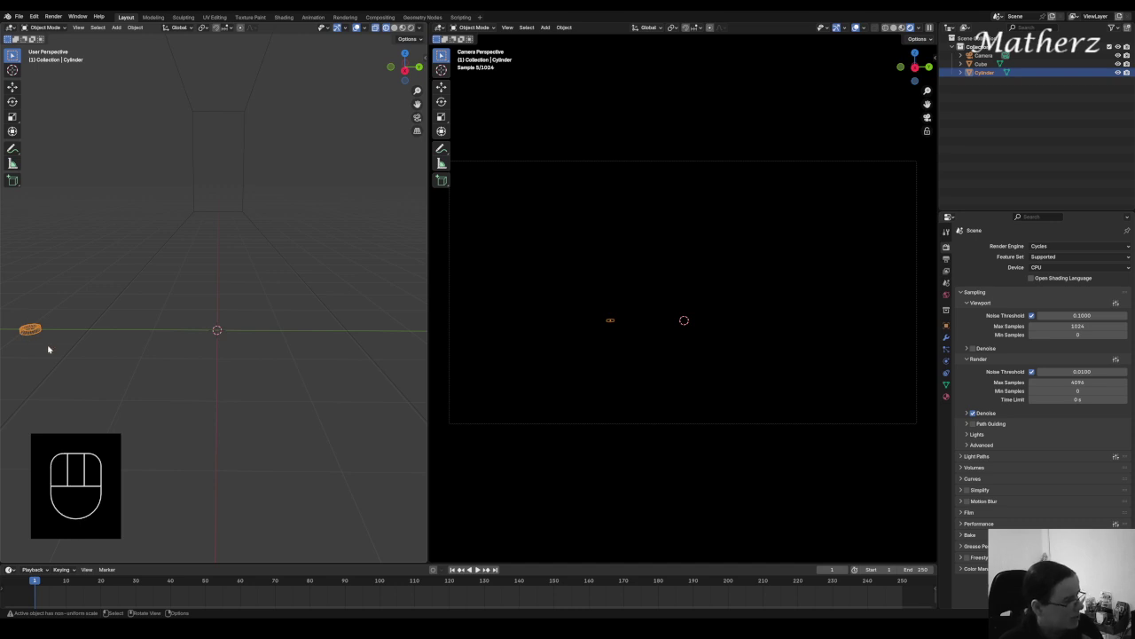
- Move the small cylinder along the Y axis until it sits just inside the corridor's side wall, and nudge it up slightly along Z
key("g")
middle_click_drag(55, 351, 76, 353)
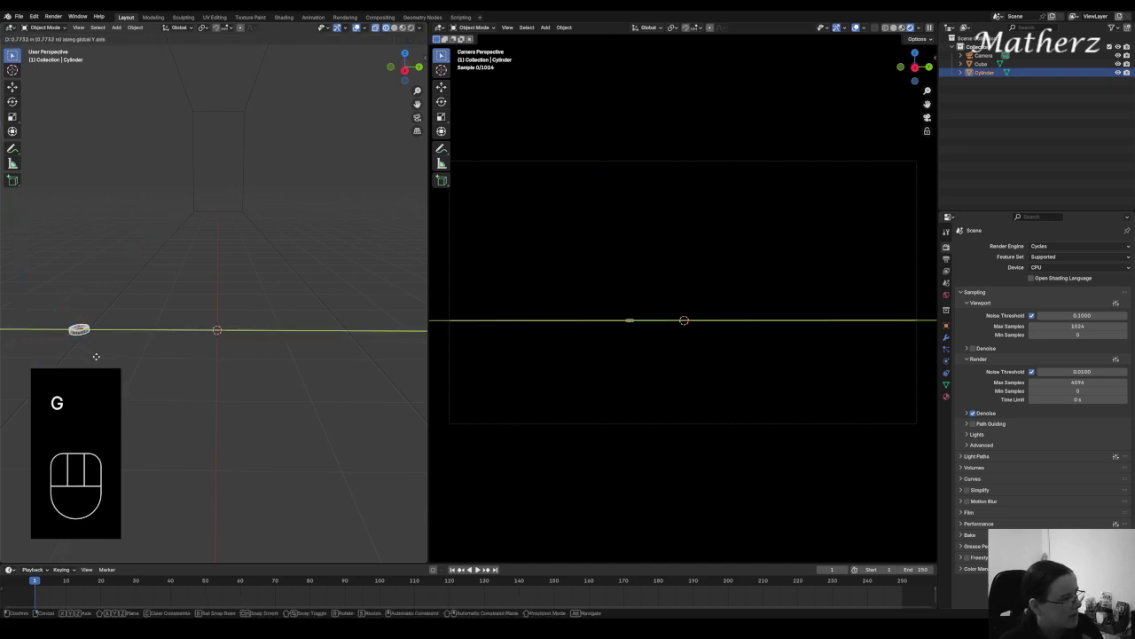
left_click(117, 359)
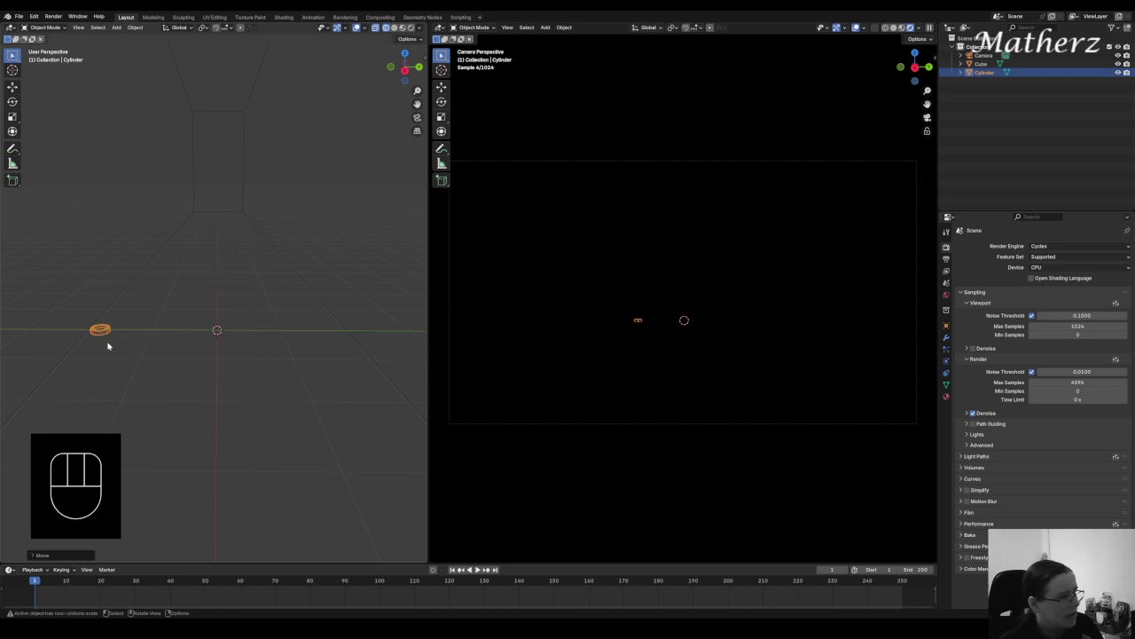
mouse_move(108, 346)
middle_mouse_down()
mouse_move(140, 319)
mouse_move(109, 345)
middle_mouse_up()
key("g")
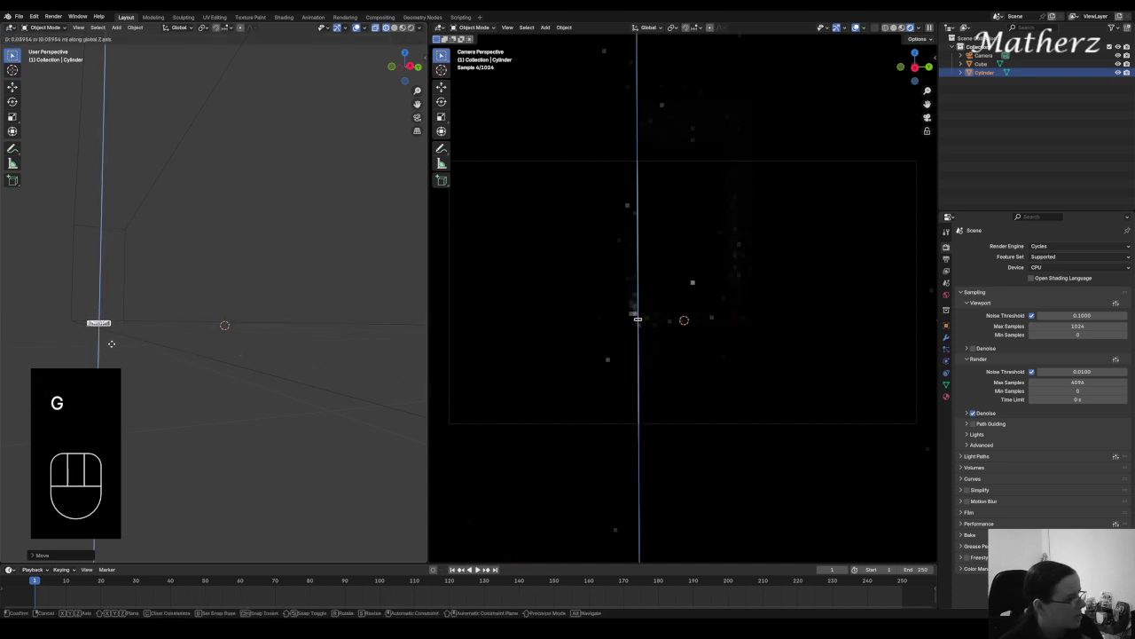
left_click(111, 344)
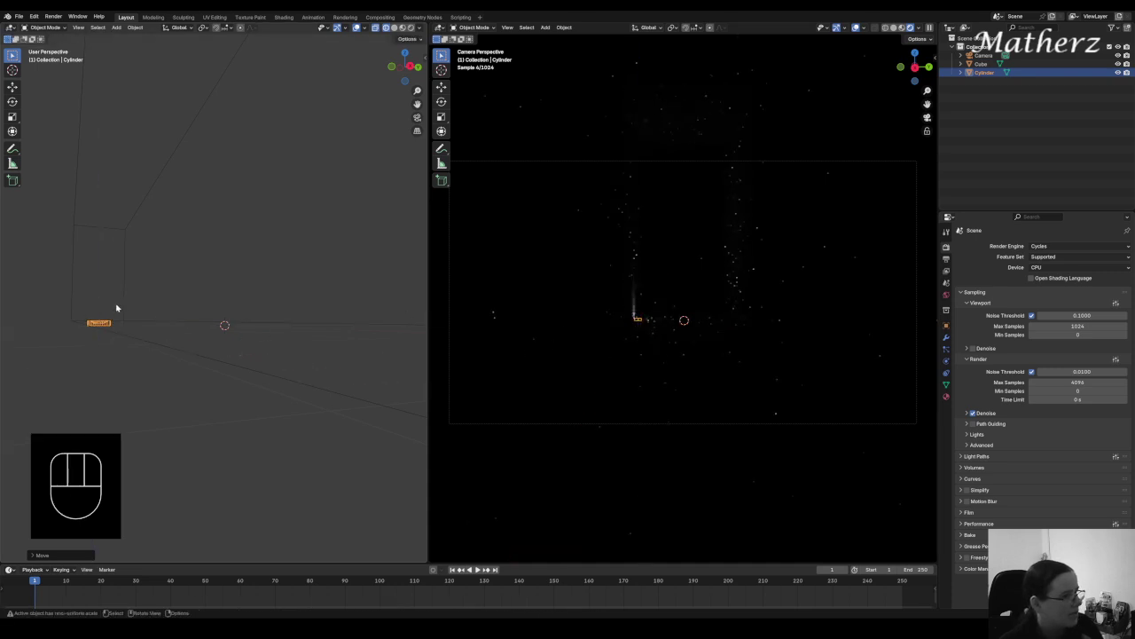
middle_click_drag(195, 302, 173, 321)
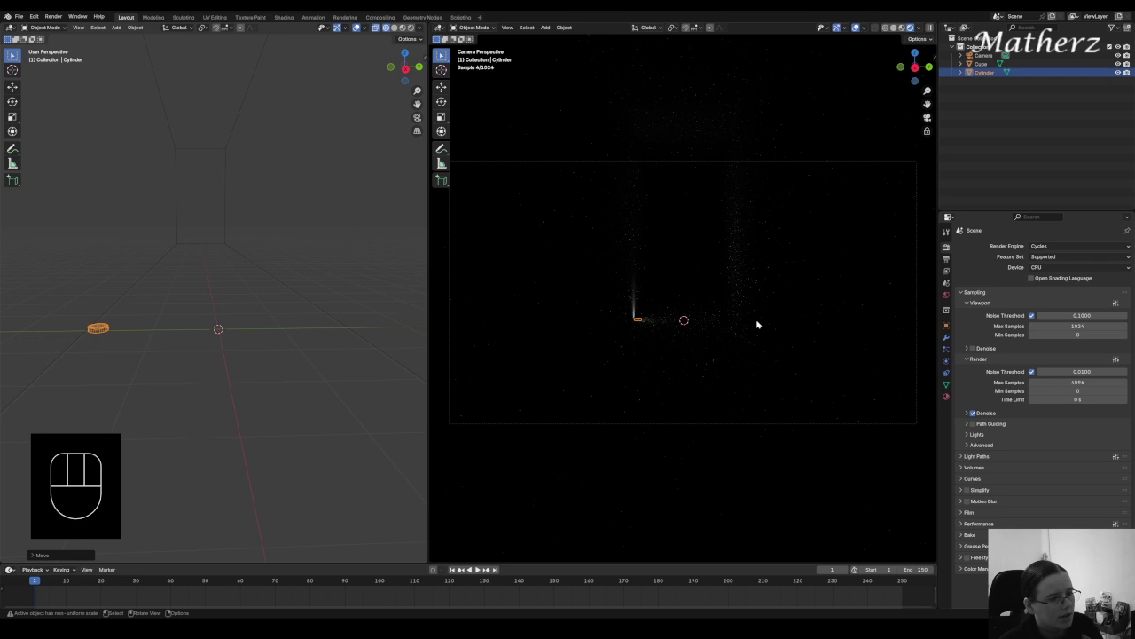
- Rename the cylinder's emission material to "Emi" and raise its emission strength to about 358
left_click(946, 398)
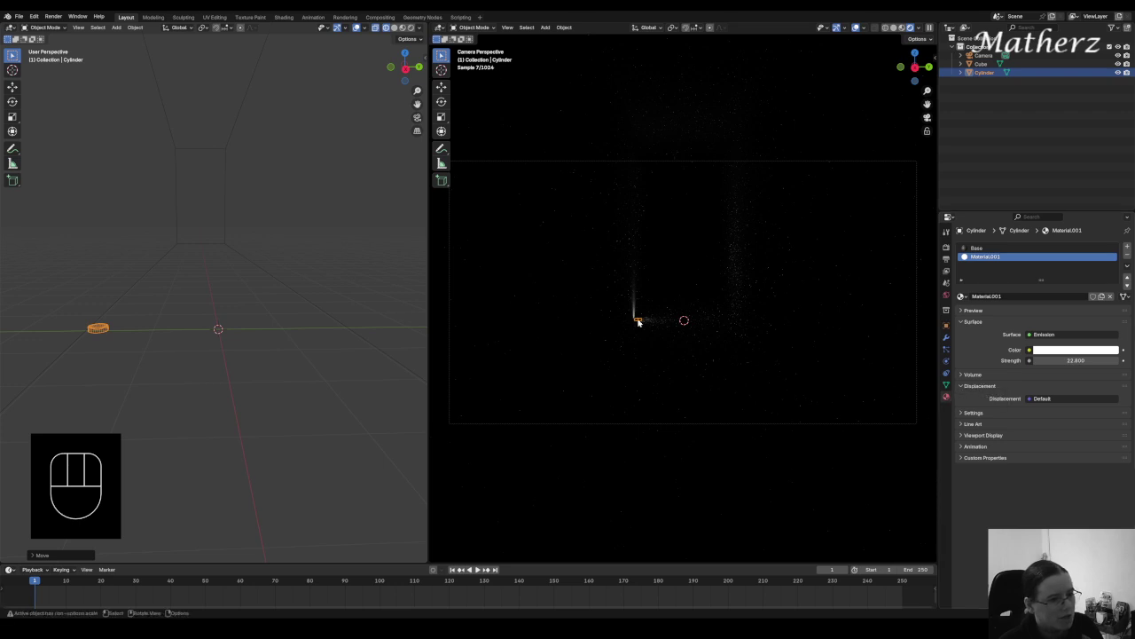
double_click(1002, 257)
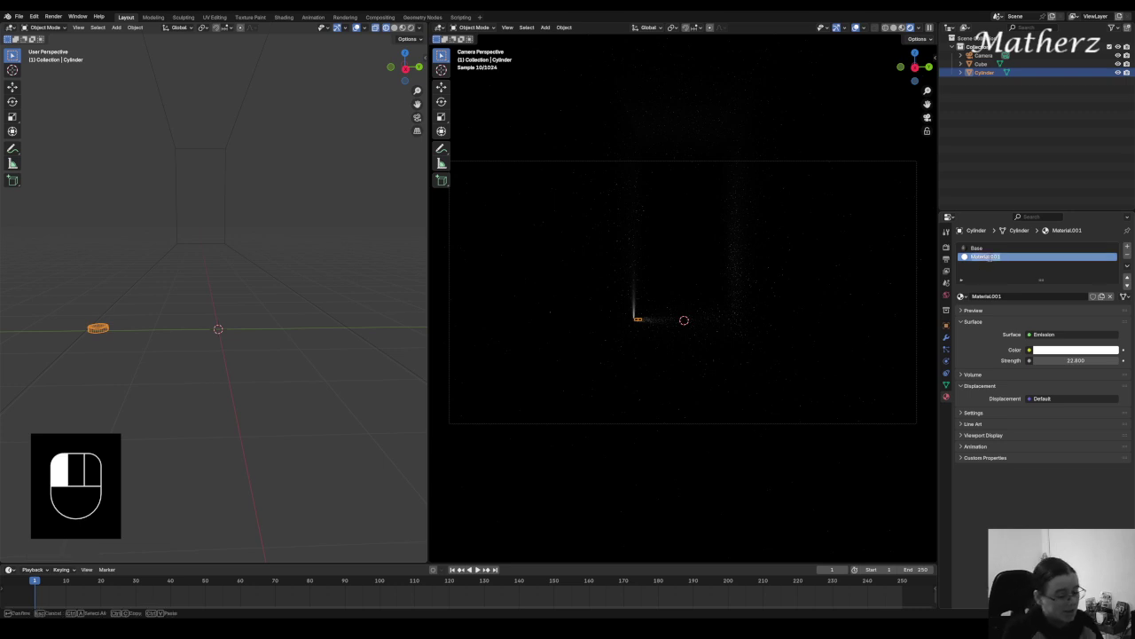
key("shift")
type("Emi")
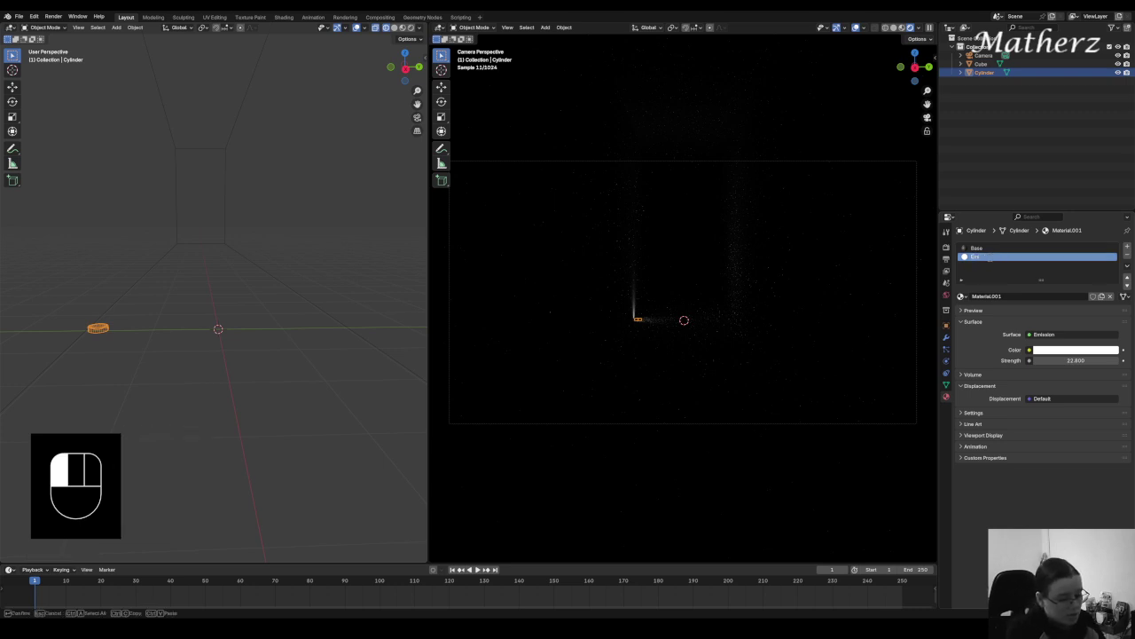
key("Return")
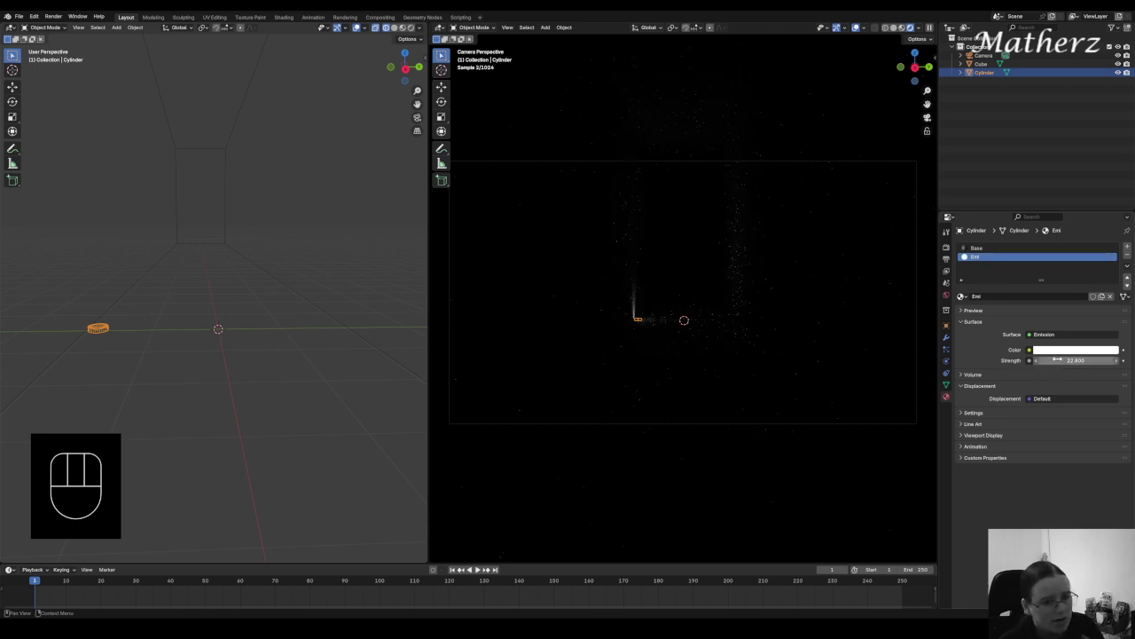
left_click_drag(1057, 360, 1096, 361)
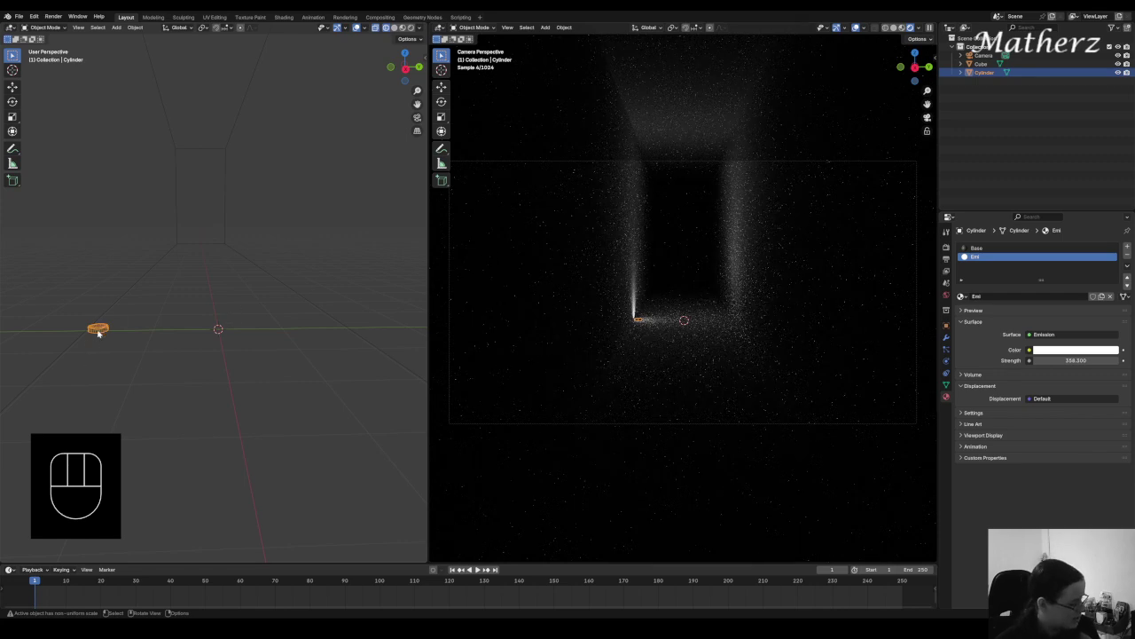
- Duplicate the light cylinder along the Y axis by about 3.7 m to the opposite corridor wall
key("shift")
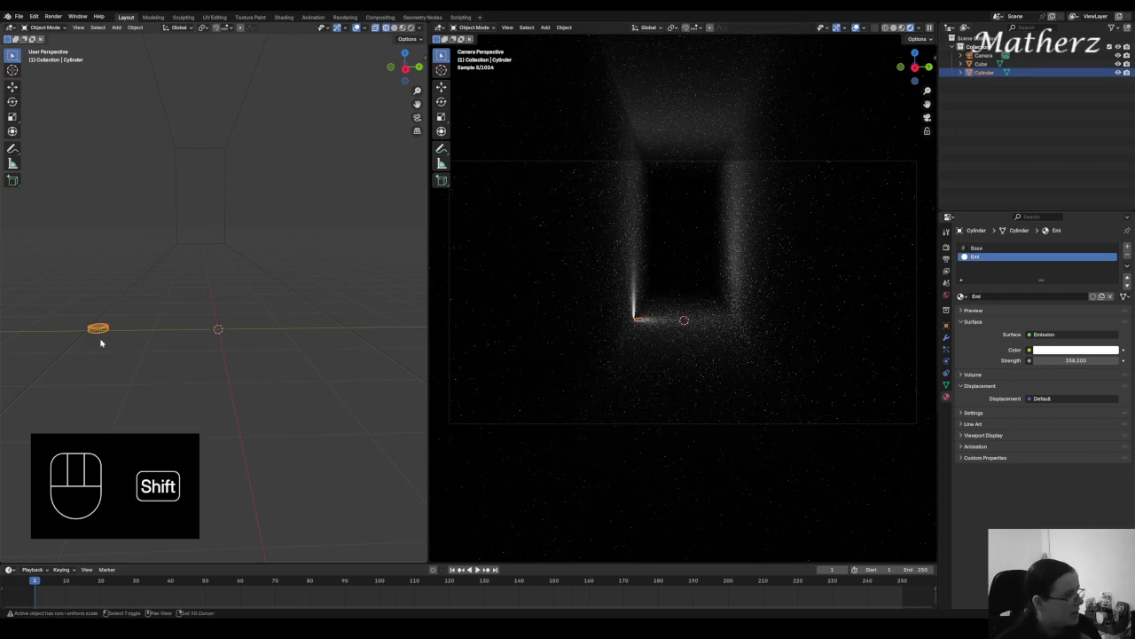
key("shift+d")
middle_click_drag(100, 343, 185, 340)
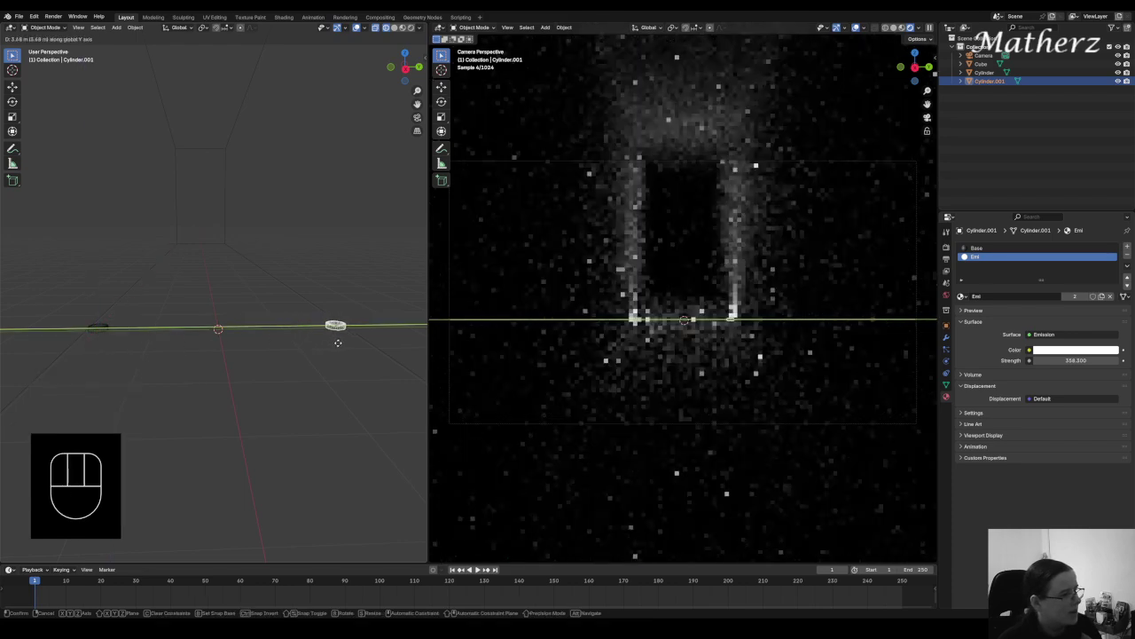
left_click(338, 342)
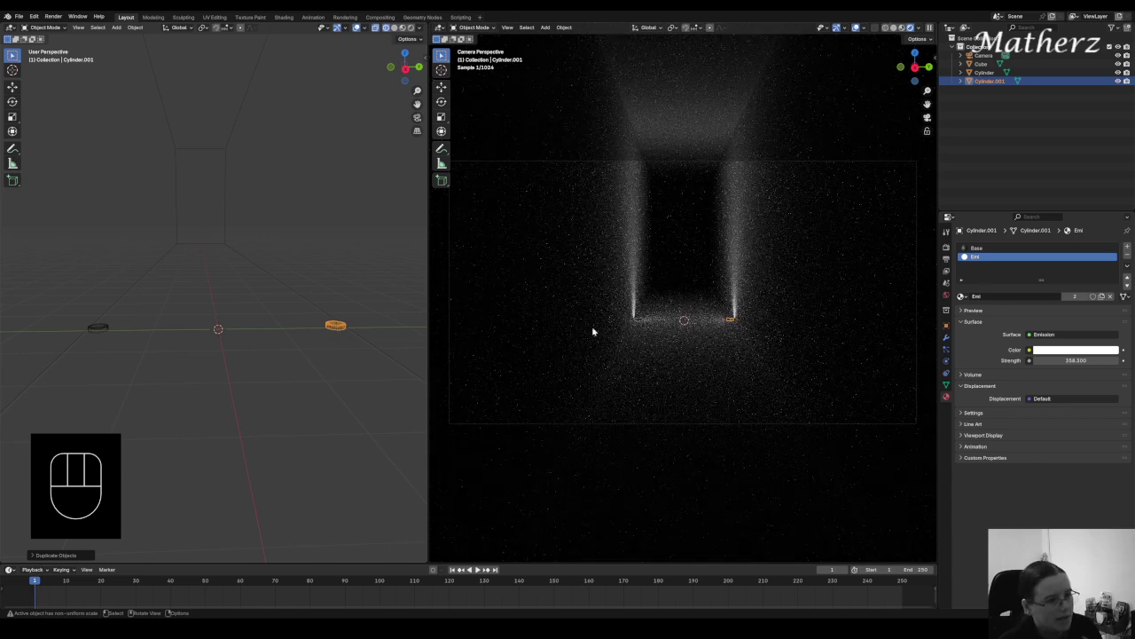
- Select both light cylinders and duplicate the pair about 5.9 m along negative X, deeper into the corridor
left_click(98, 327, "shift")
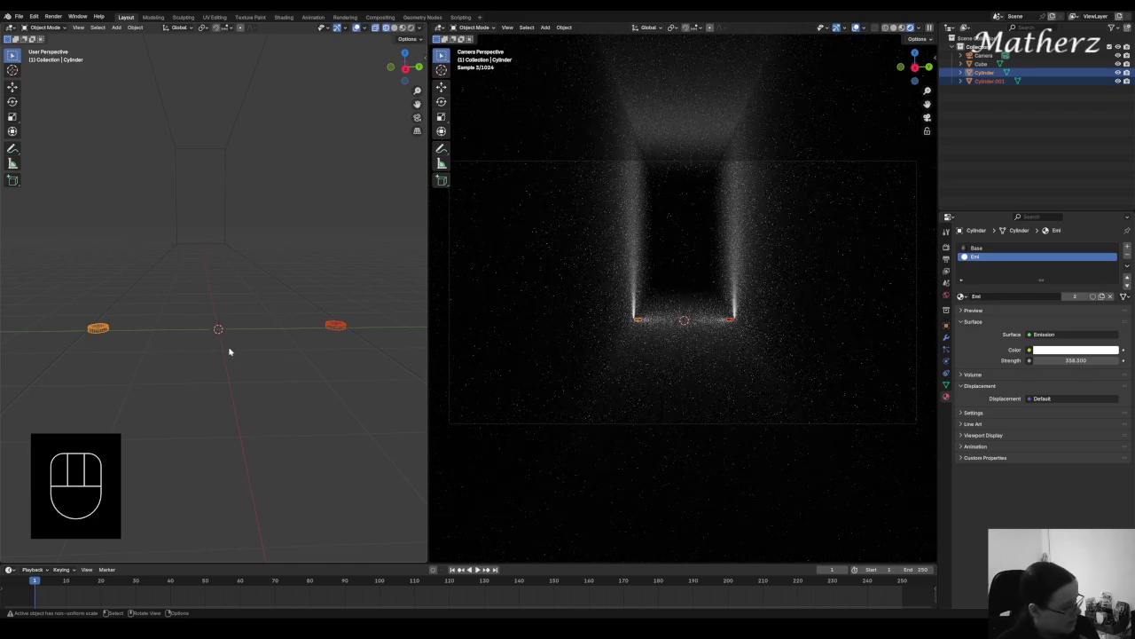
key("shift")
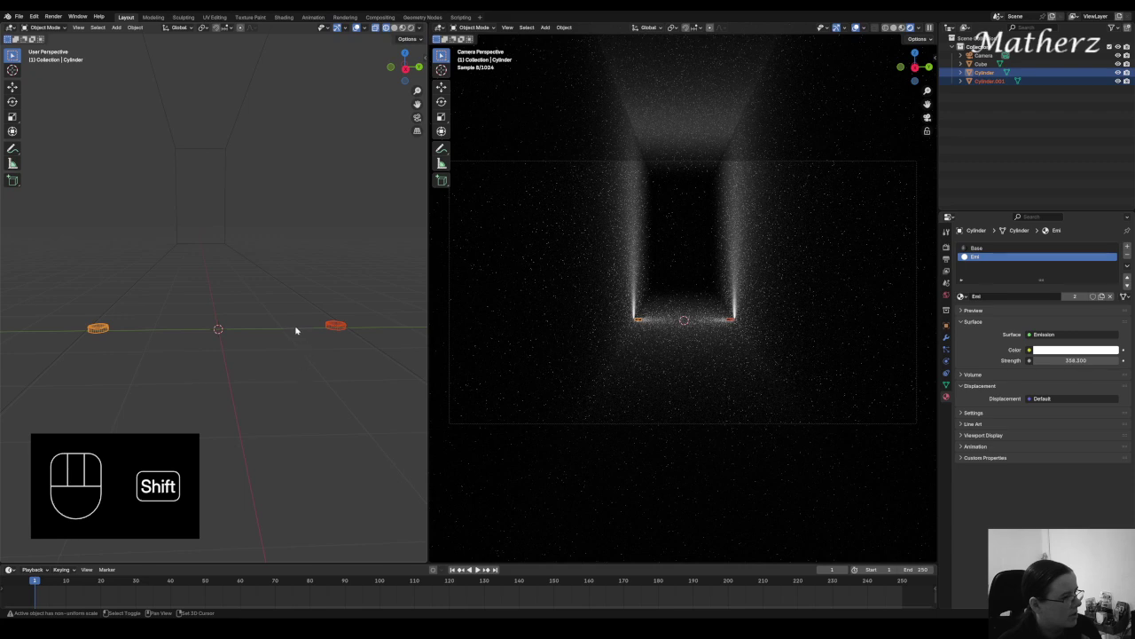
key("shift+d")
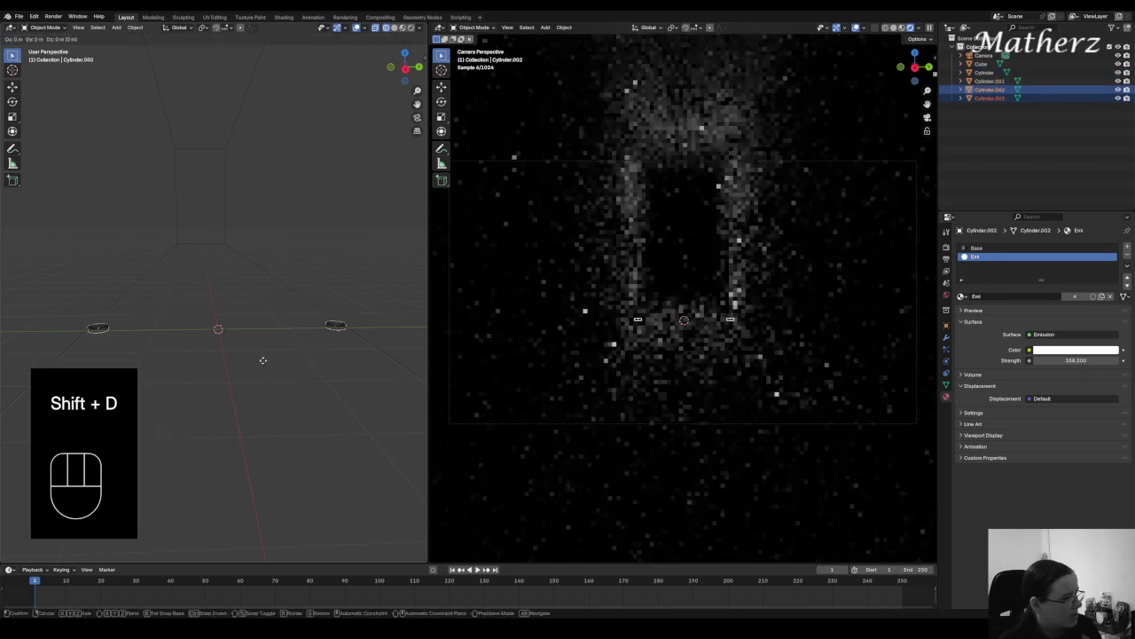
middle_click_drag(262, 359, 245, 318)
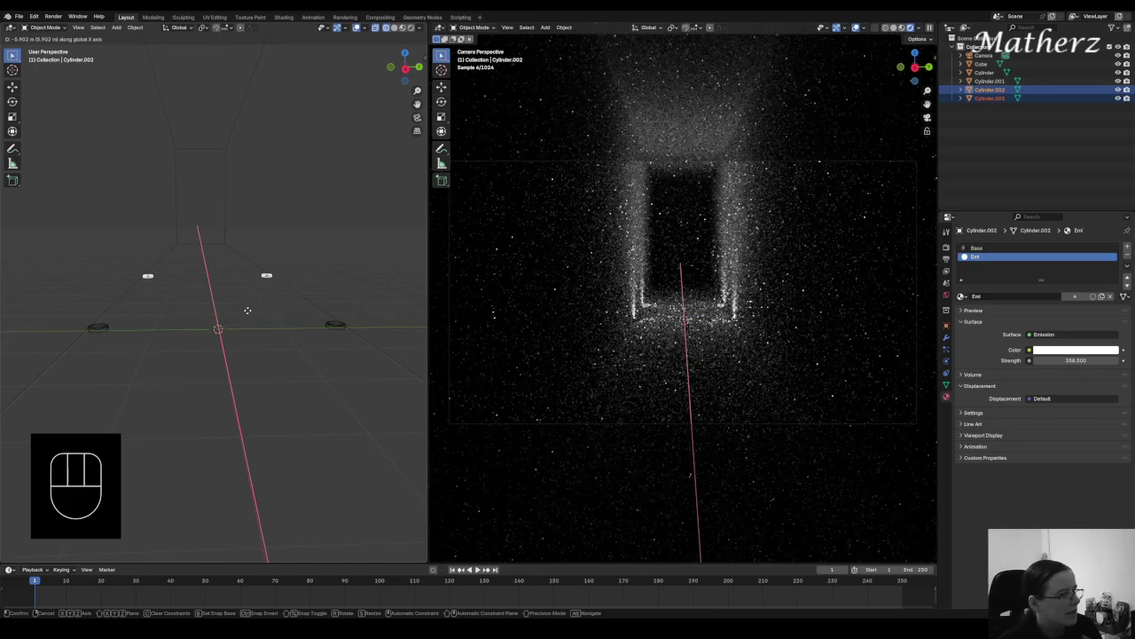
left_click(248, 311)
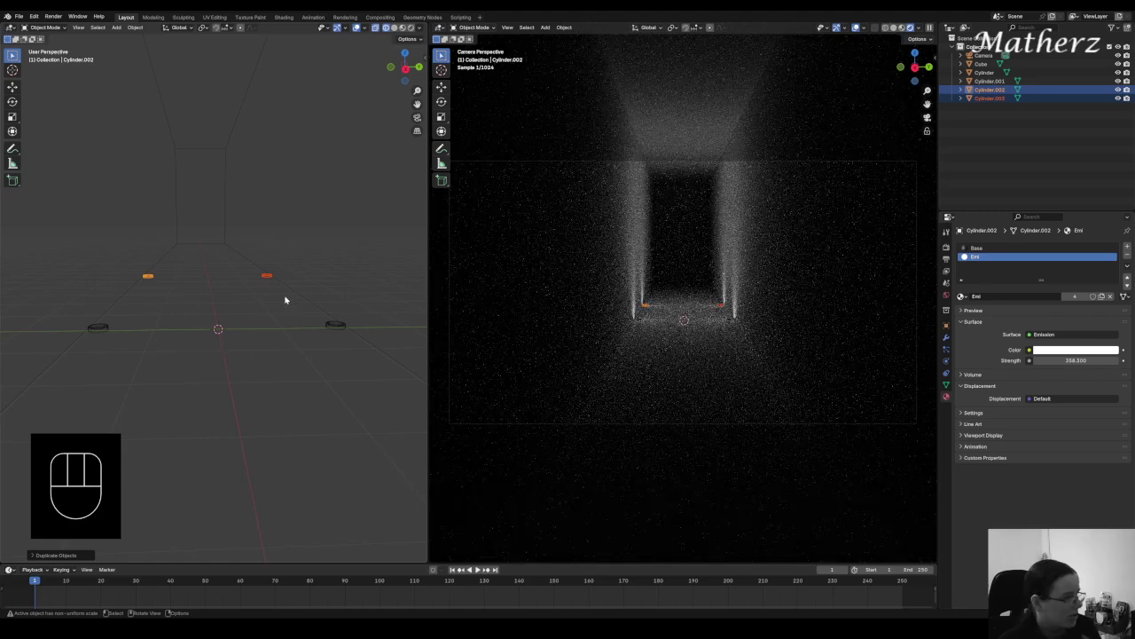
- Duplicate the light pair twice more along negative X towards the corridor's far end, the first copy about 4.9 m on
key("shift+d")
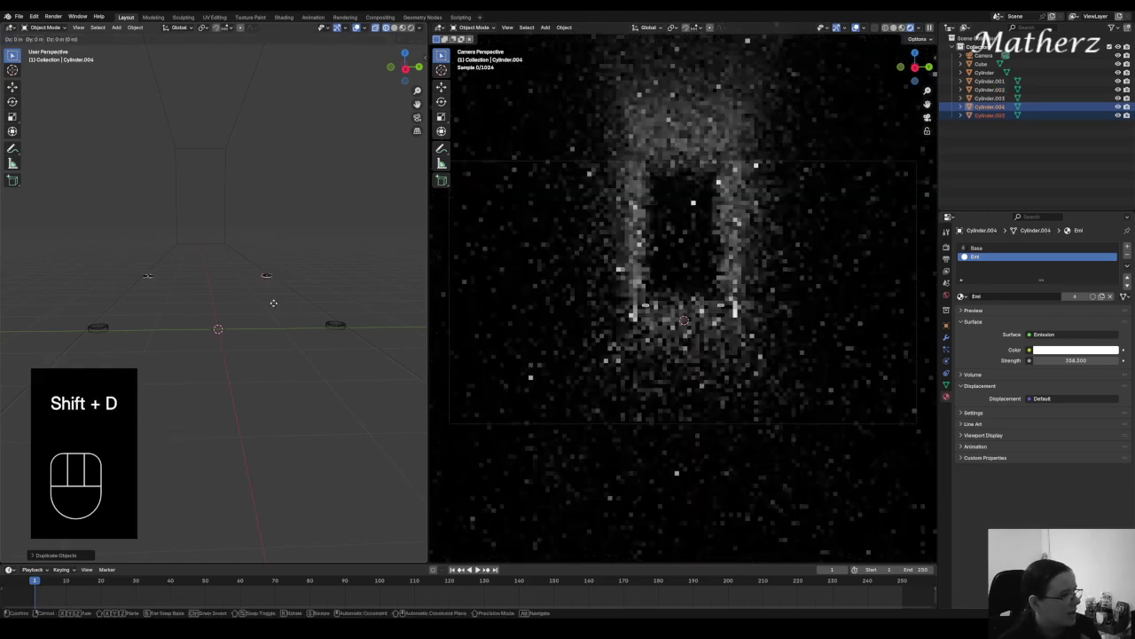
middle_click(273, 304)
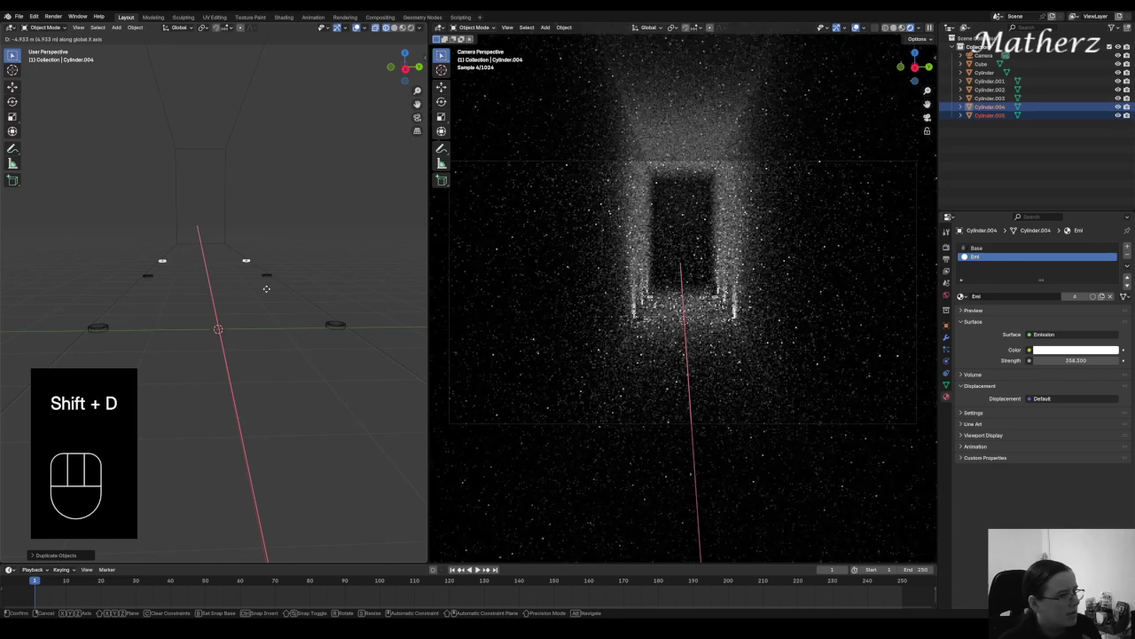
left_click(265, 288)
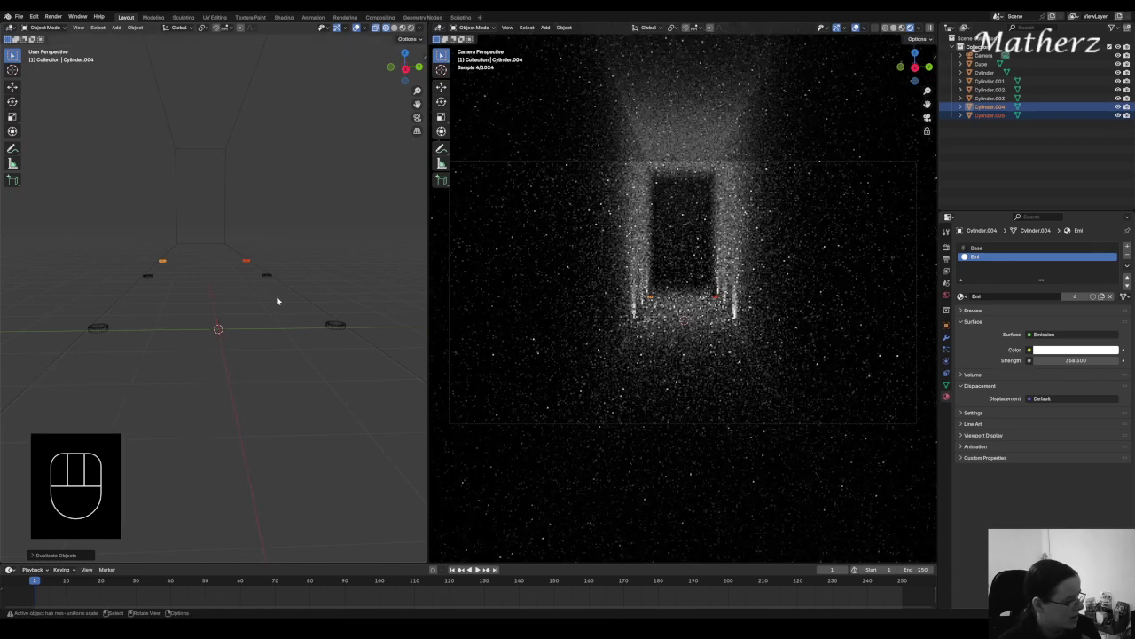
key("shift+d")
key("x")
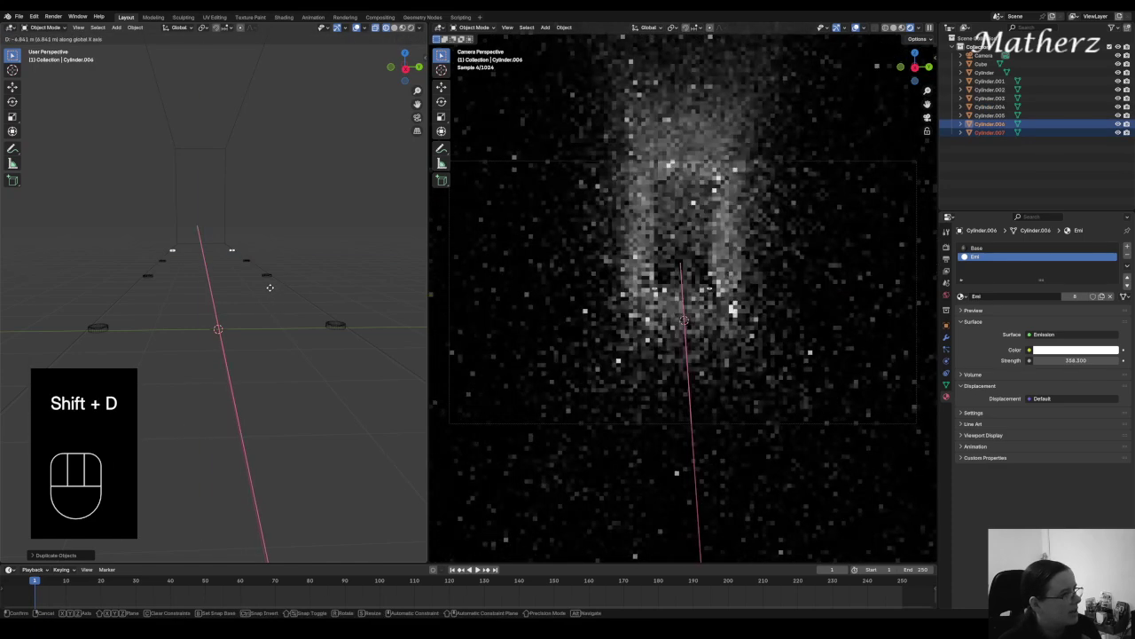
left_click(275, 292)
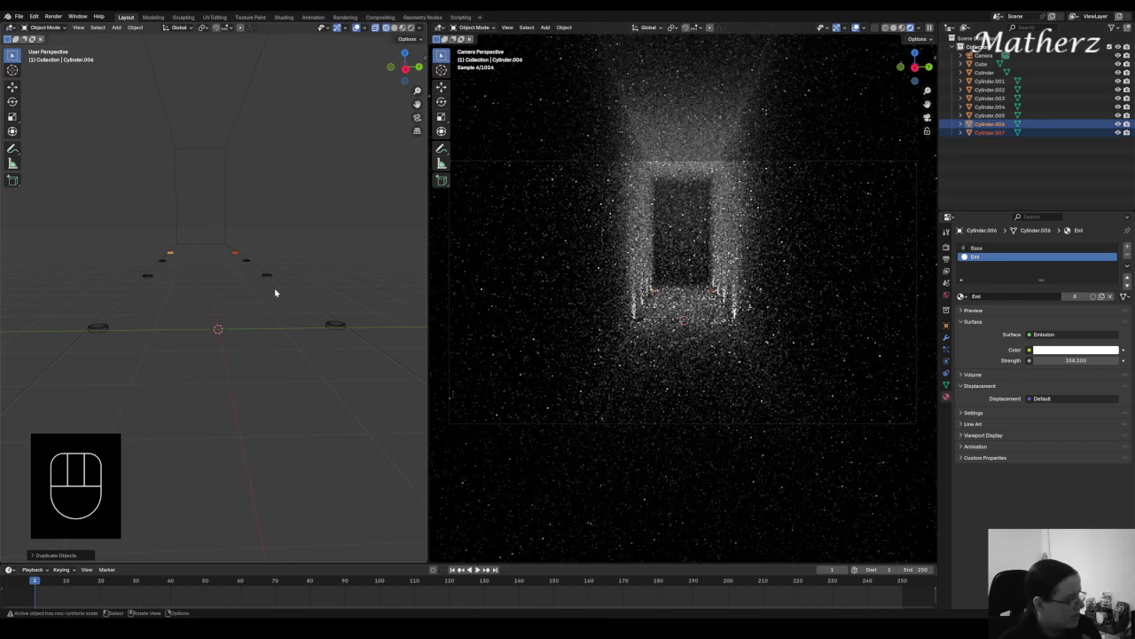
- Duplicate the farthest light pair along positive X to a spot in front of the original pair, nearer the camera
key("shift")
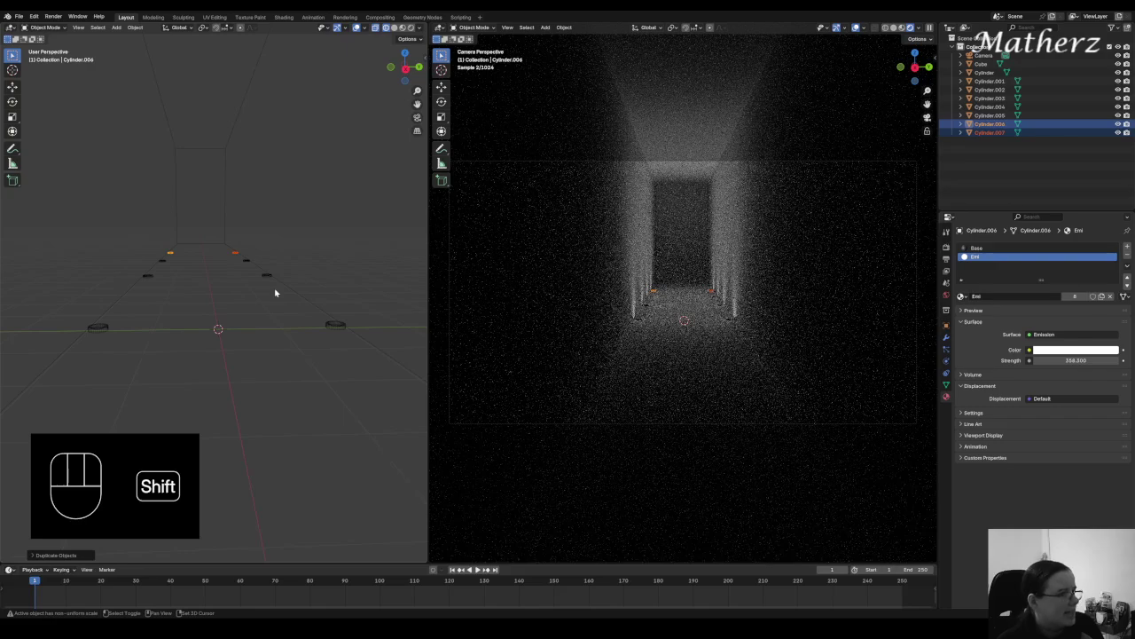
key("shift+d")
key("x")
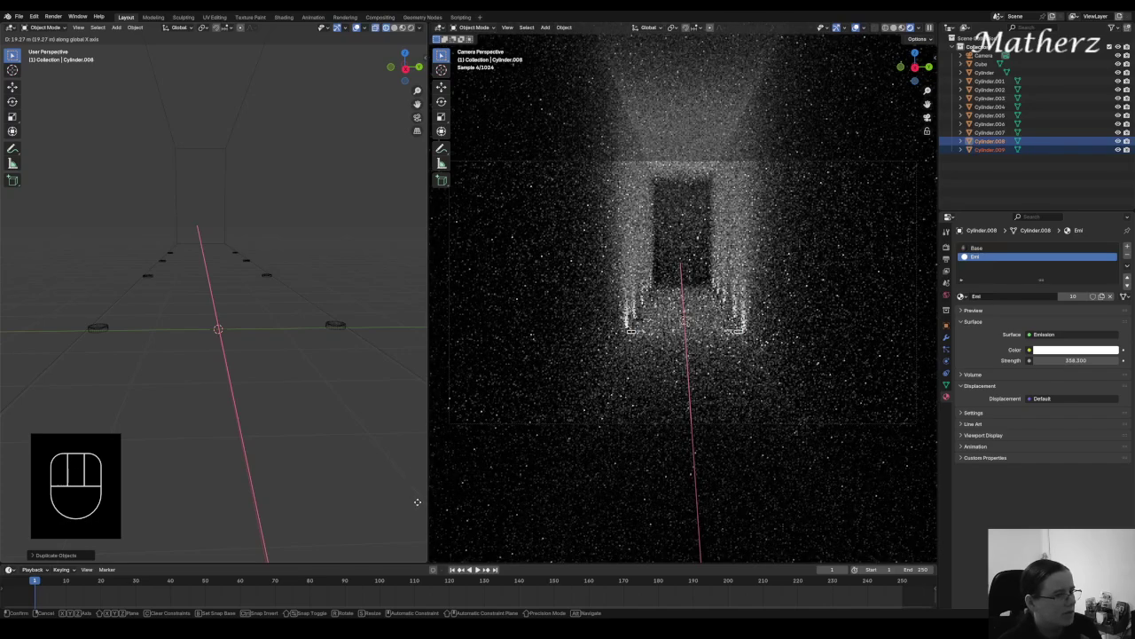
left_click(425, 527)
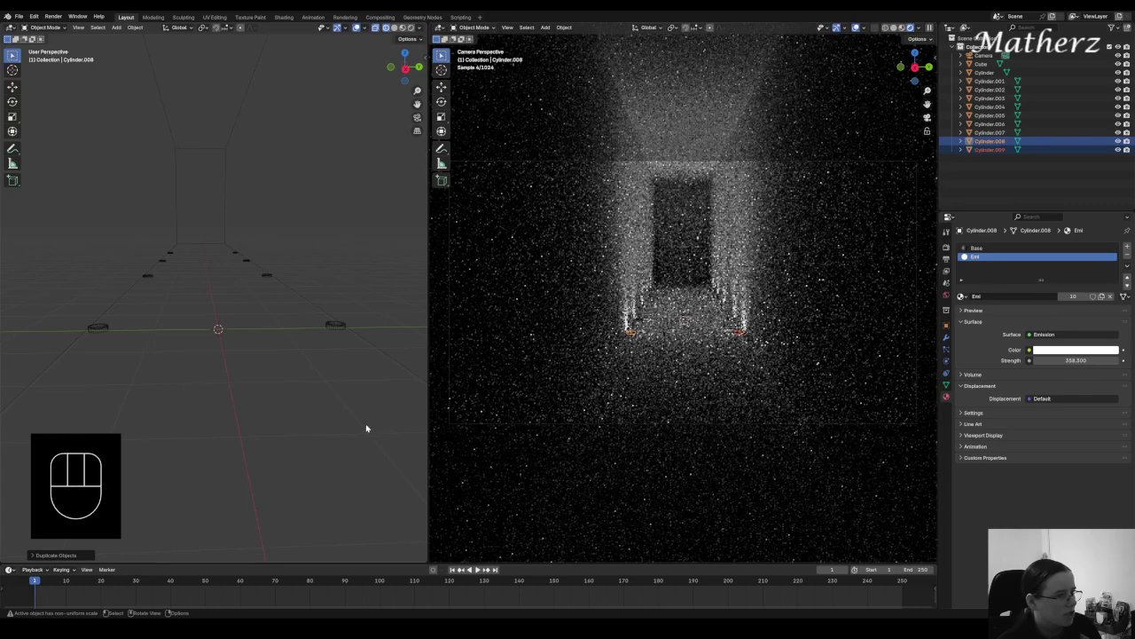
- Add two more duplicates of the light pair along positive X, each spaced further towards the camera
scroll(251, 349, "down", 5)
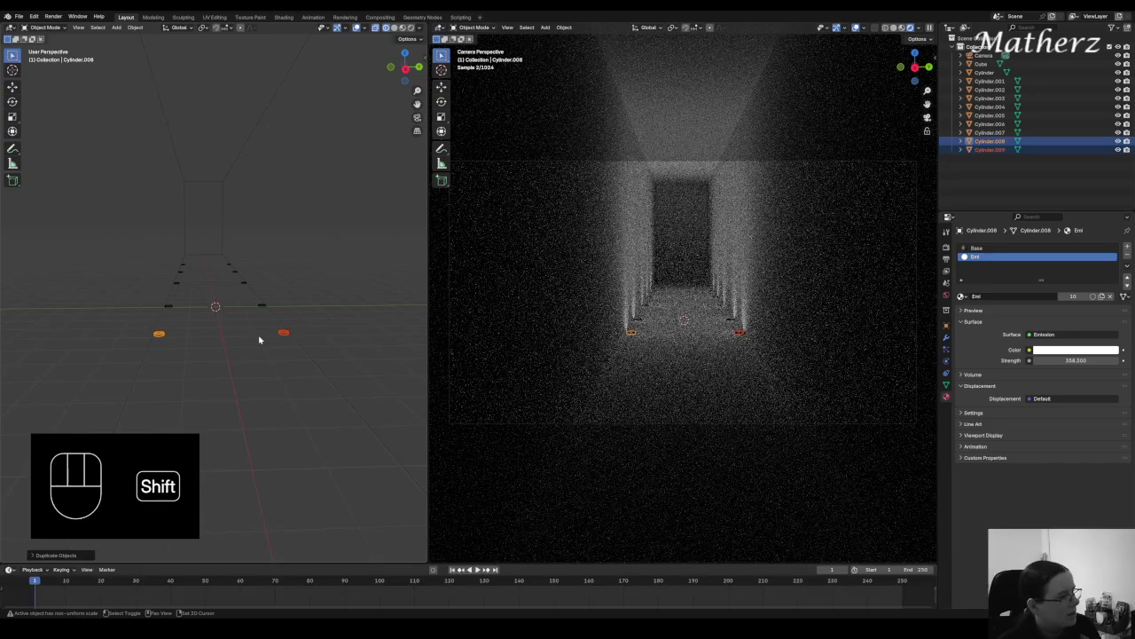
key("shift+d")
left_click(282, 381)
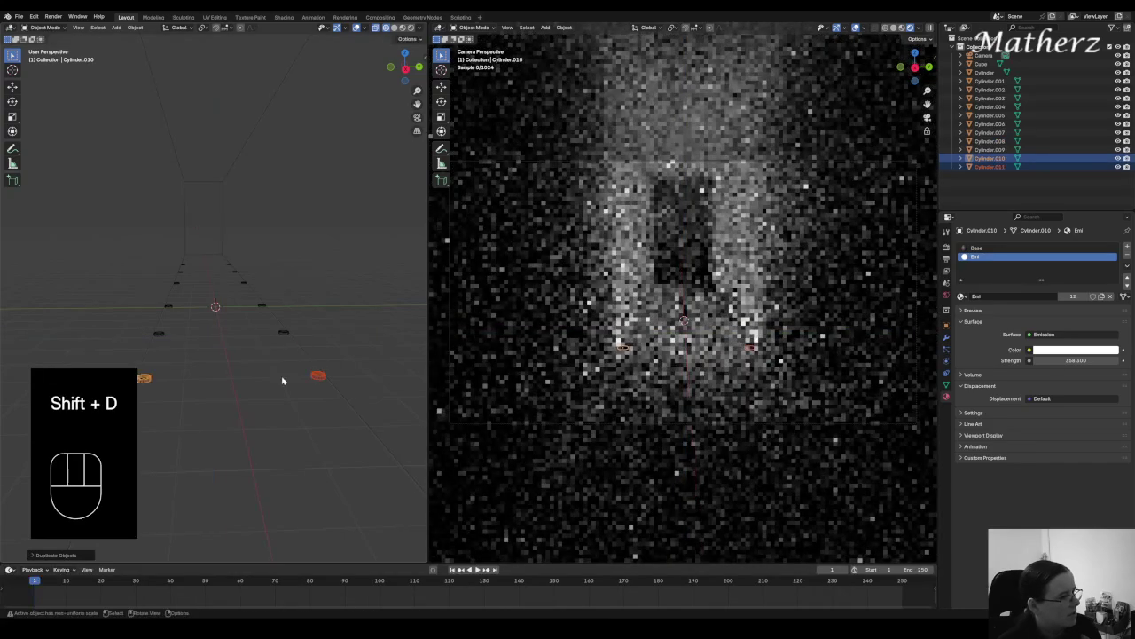
key("shift+d")
middle_click_drag(275, 383, 295, 414)
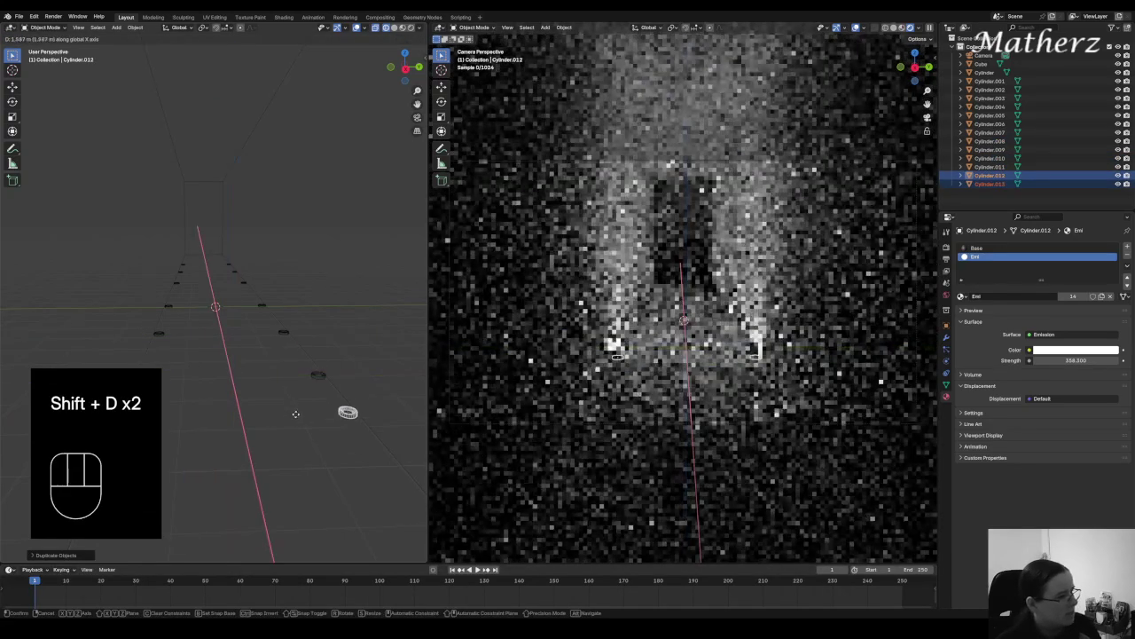
left_click(321, 457)
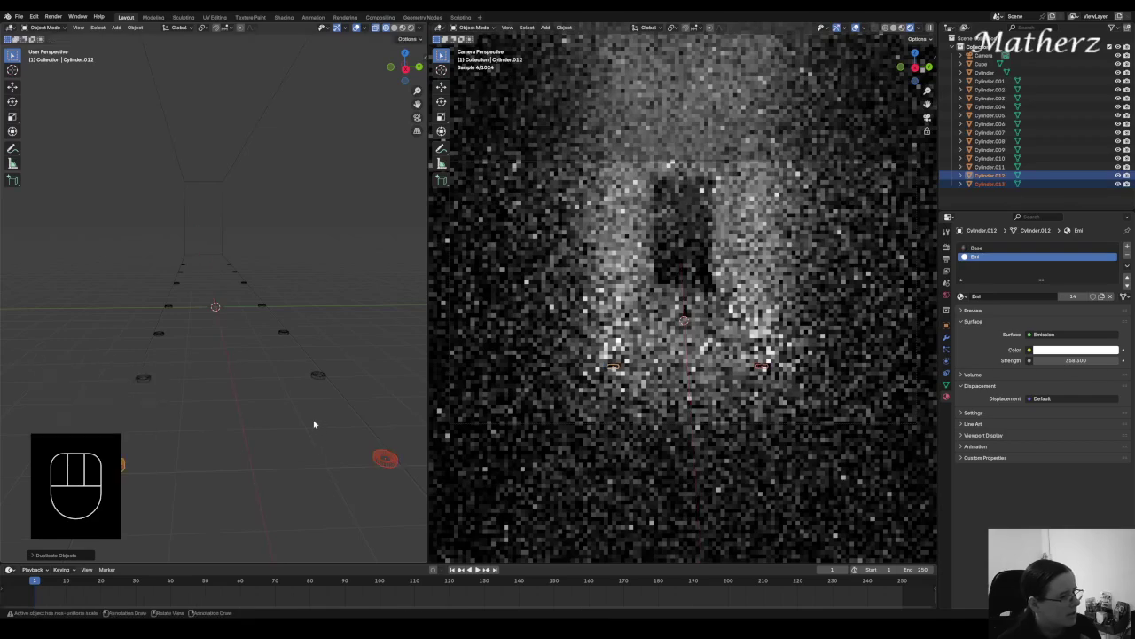
- Duplicate the nearest light pair once more along positive X to continue the two rows towards the camera
scroll(314, 424, "down", 5)
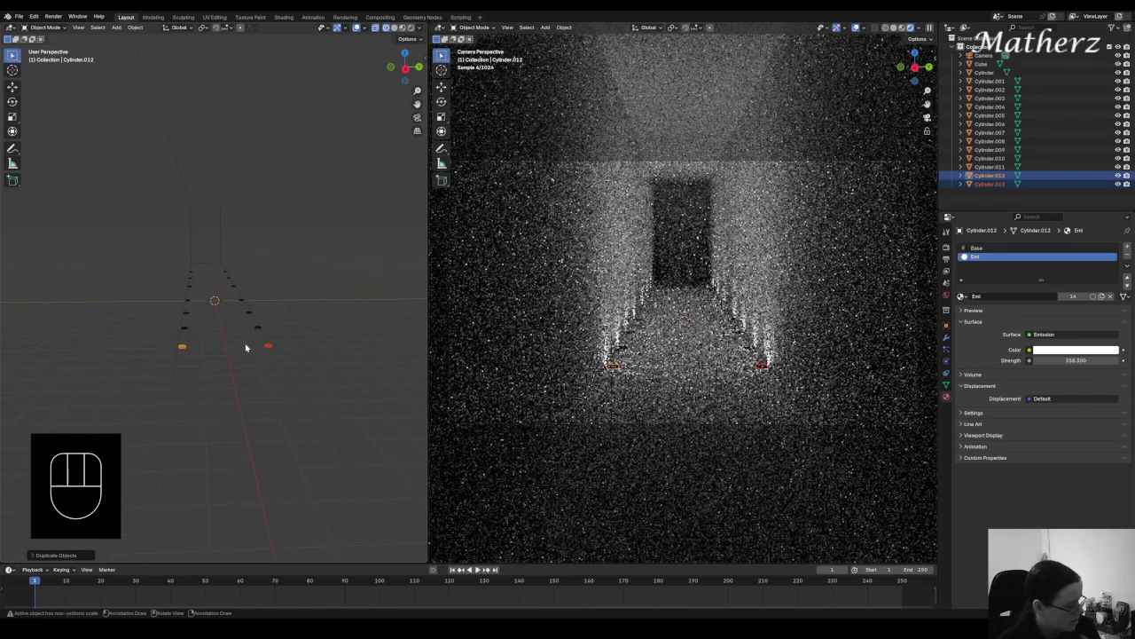
key("shift+d")
key("x")
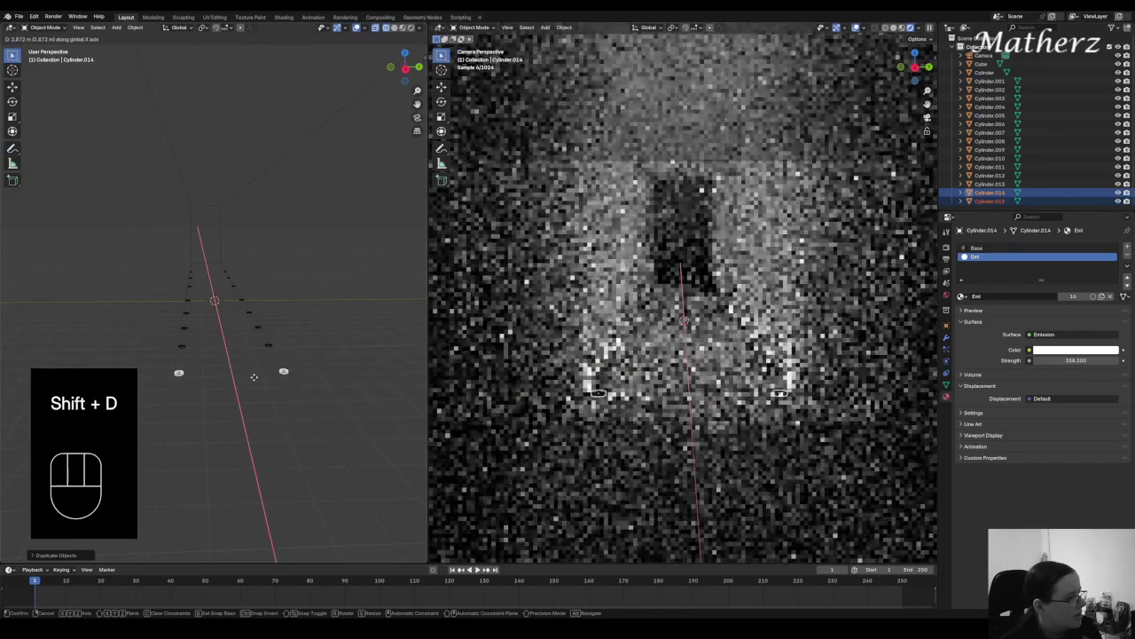
left_click(254, 377)
key("shift+d")
key("s")
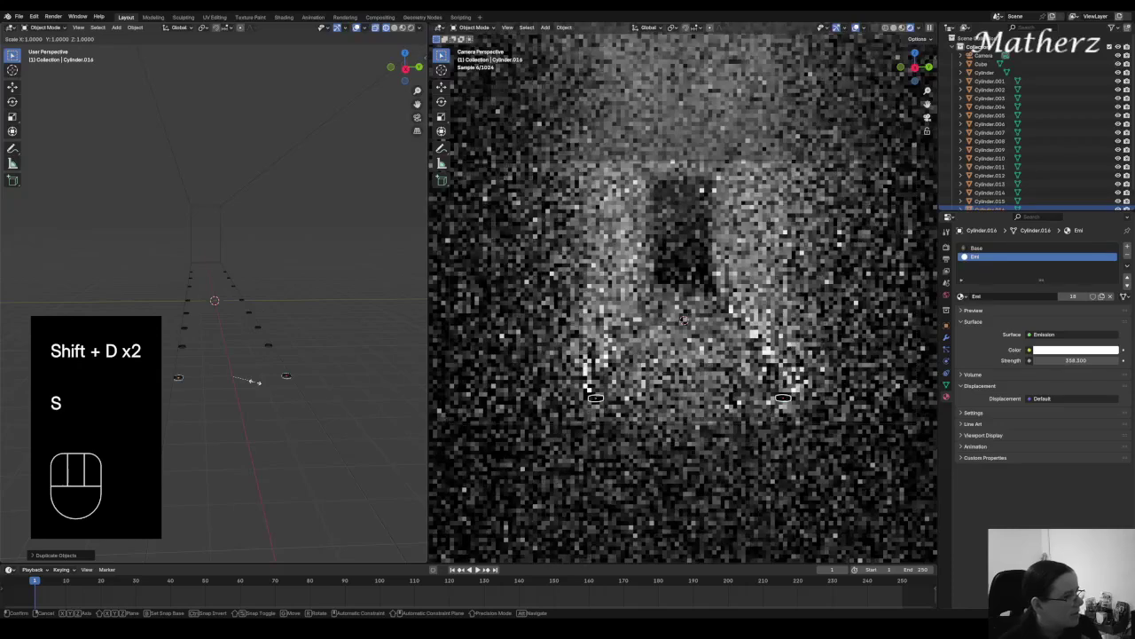
key("x")
left_click(265, 418)
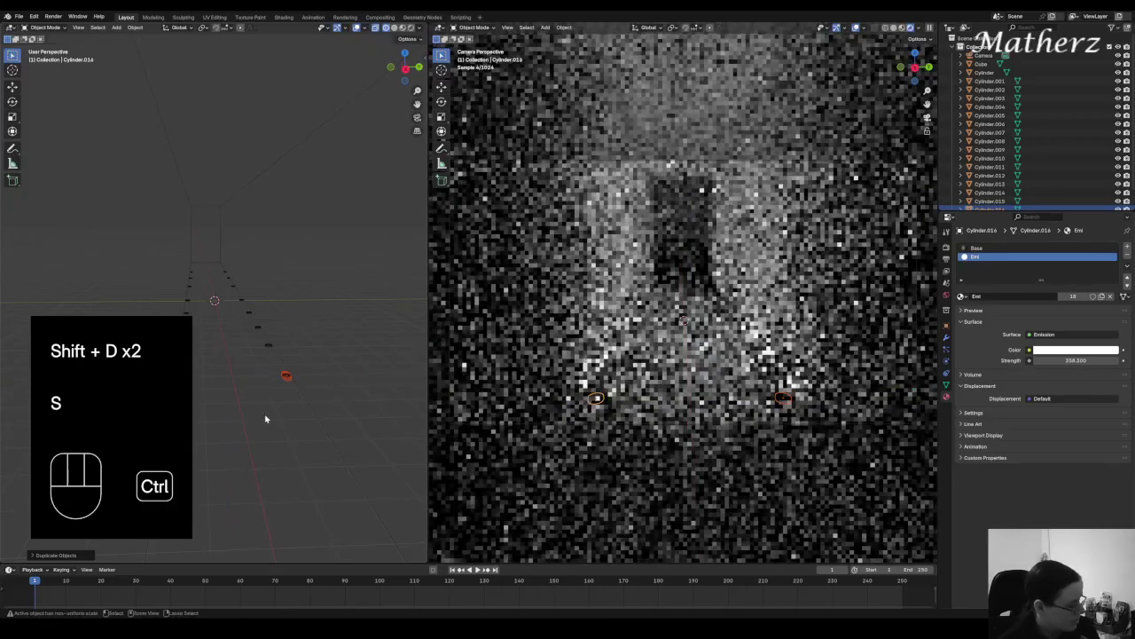
key("ctrl+z")
- Duplicate the nearest light pair about 3.8 m along positive X to form the row's frontmost lights
key("shift+d")
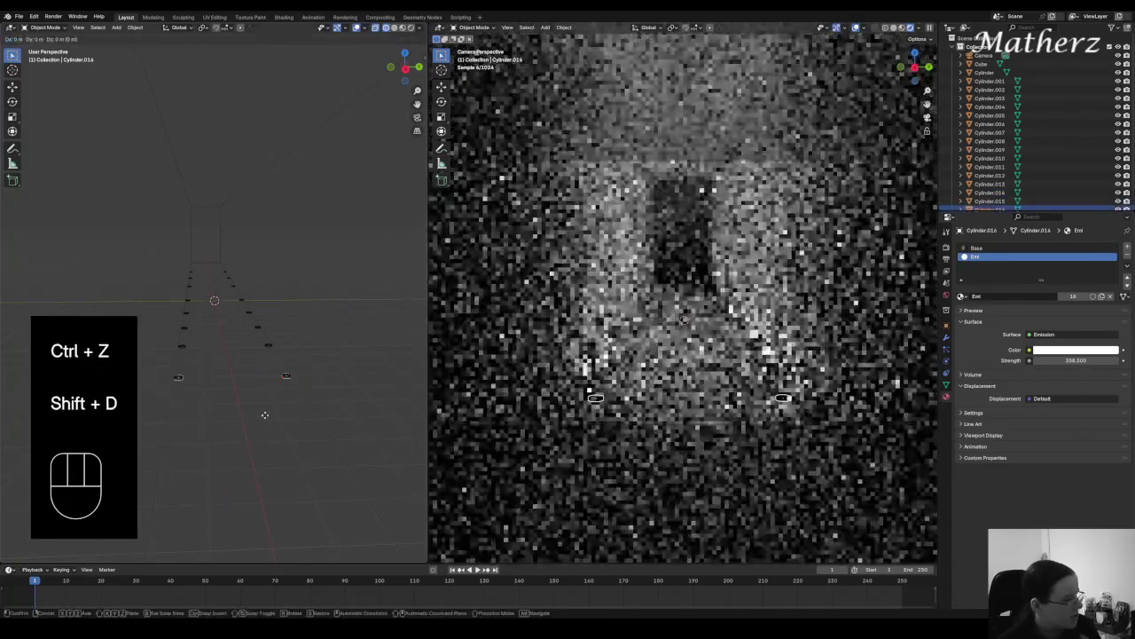
key("x")
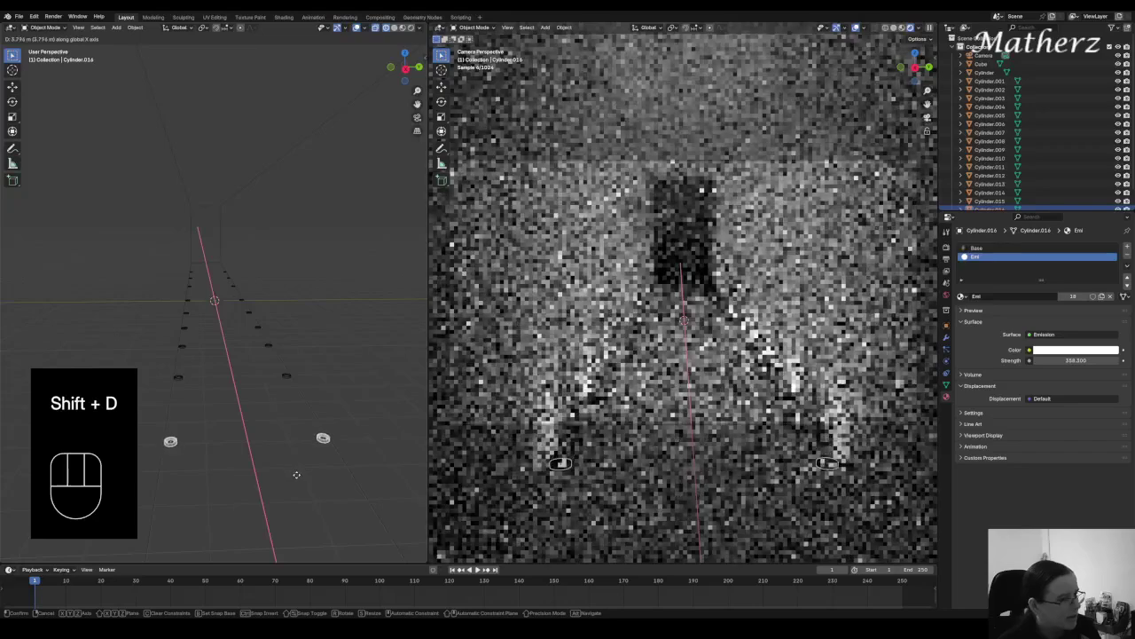
left_click(297, 480)
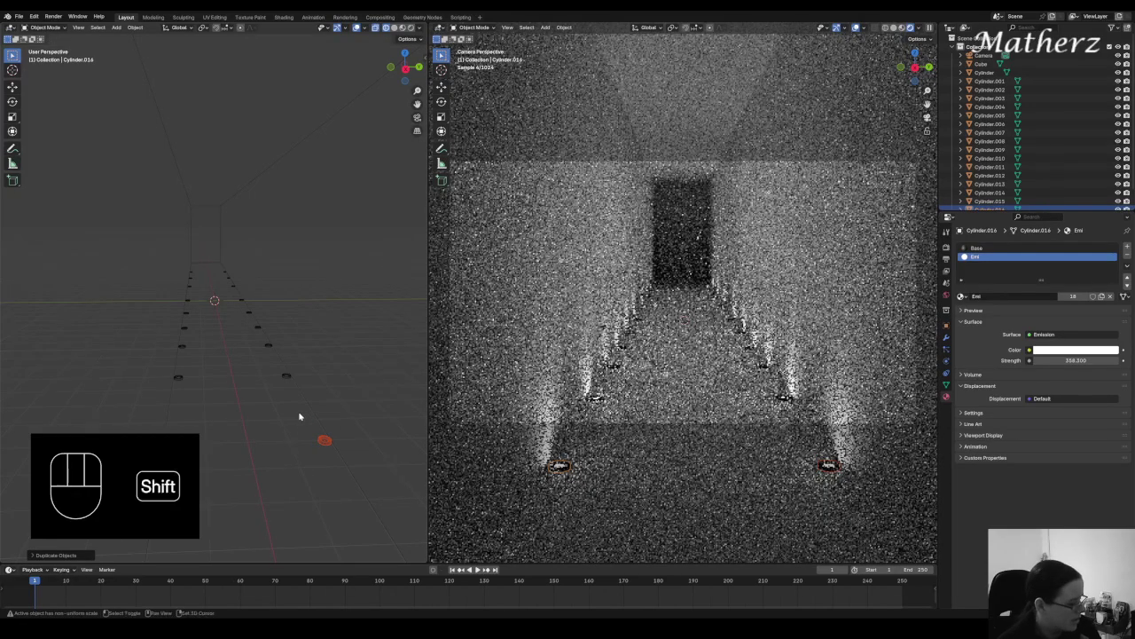
- Duplicate the frontmost light pair back along negative X to the corridor's end wall, and clear the selection
key("shift+d")
key("x")
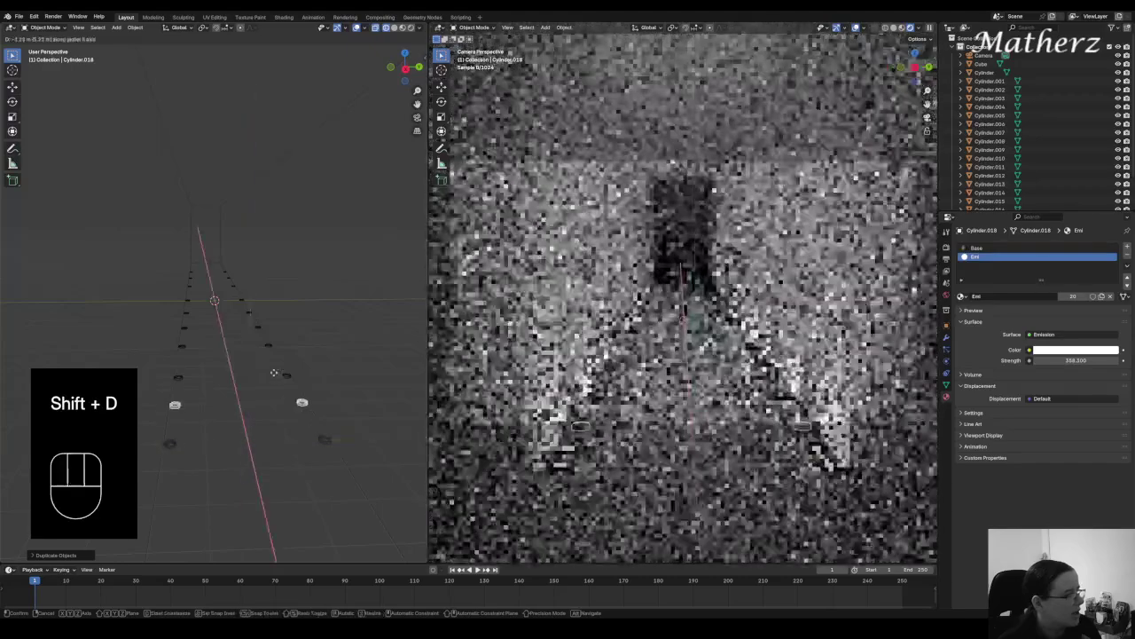
left_click(210, 248)
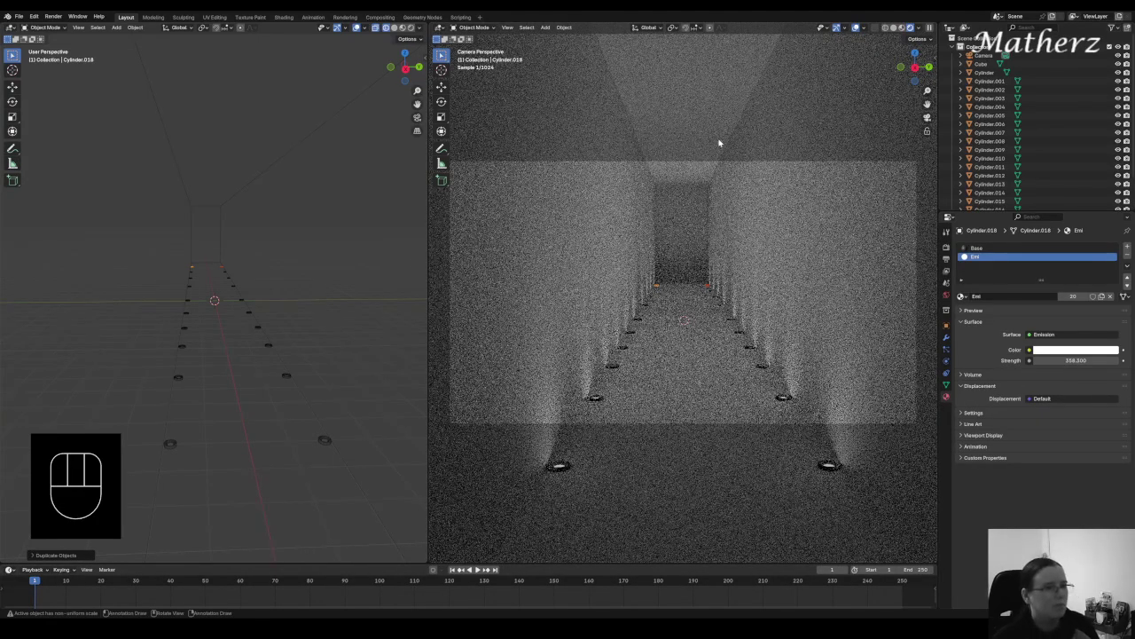
left_click(306, 229)
scroll(305, 231, "up", 1)
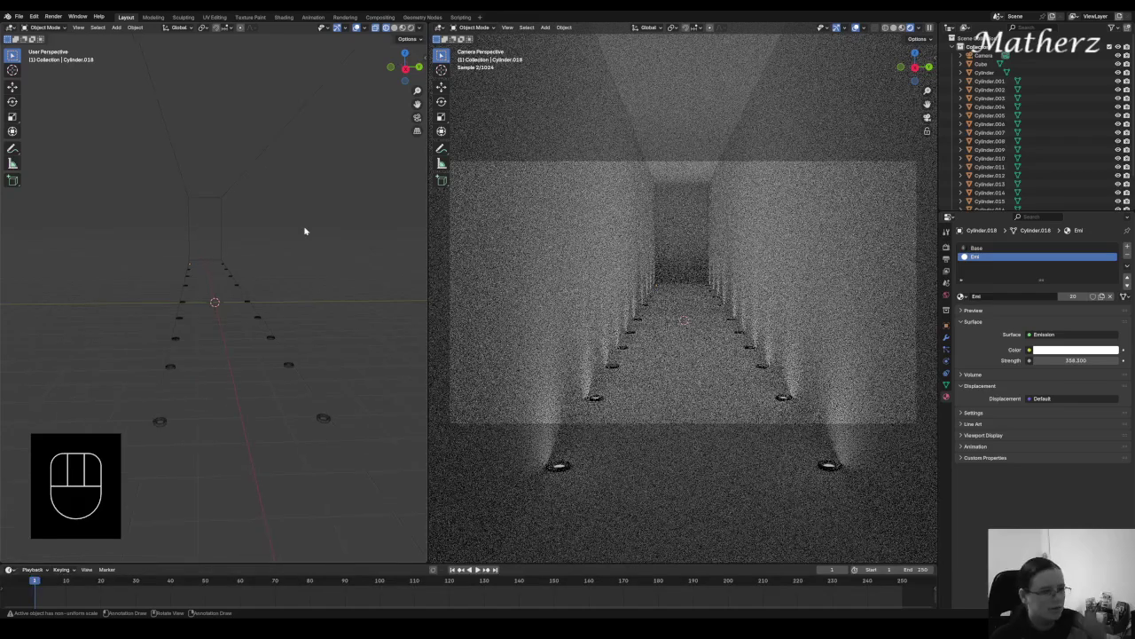